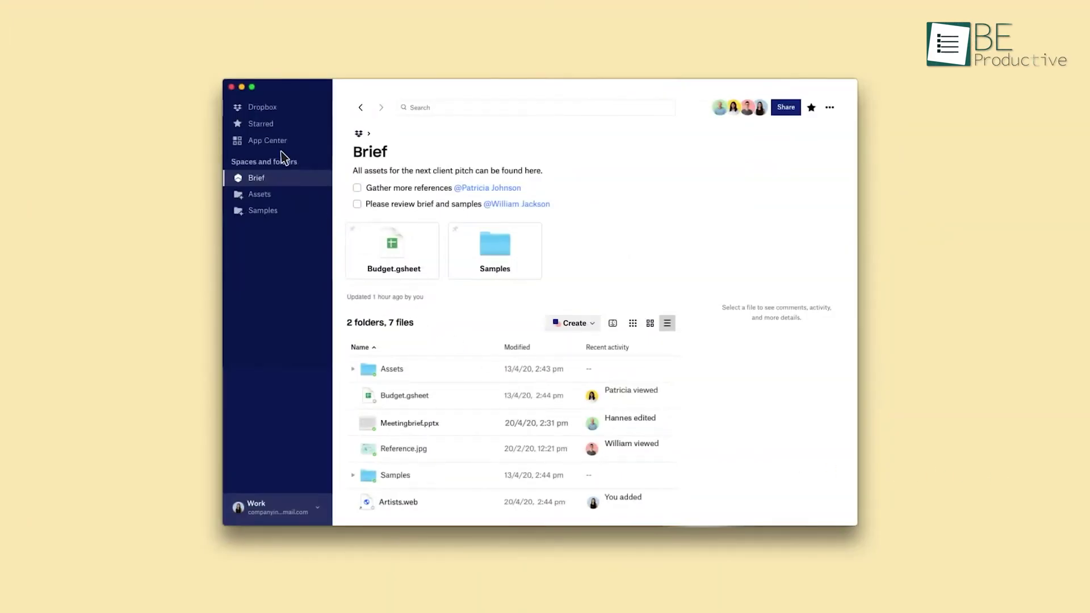
# Connect the Slack app from Dropbox's App Center and allow its workspace permissions.
pyautogui.click(279, 142)
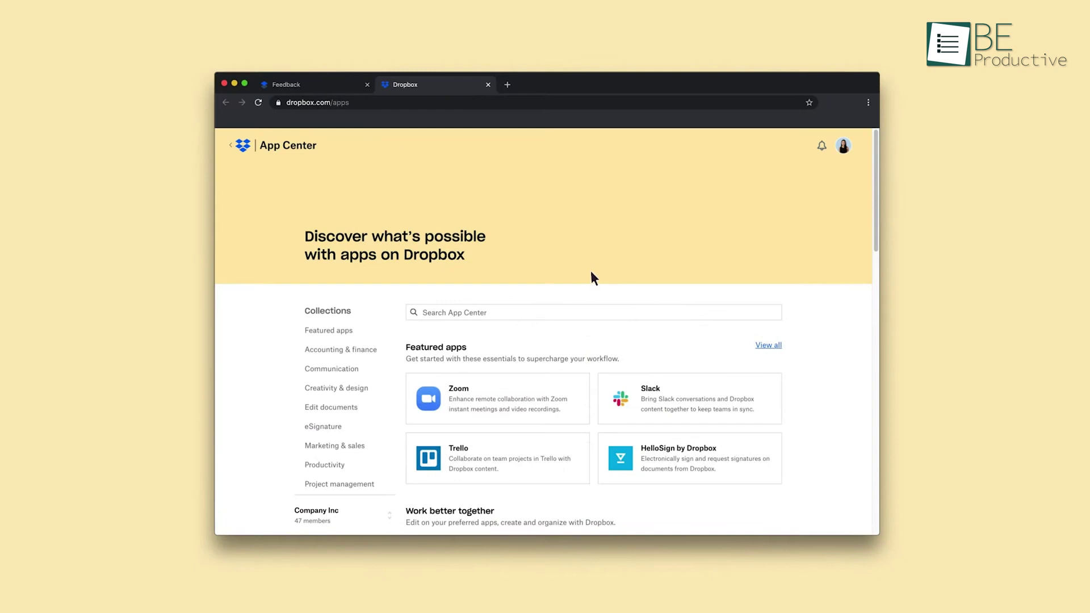
pyautogui.click(670, 410)
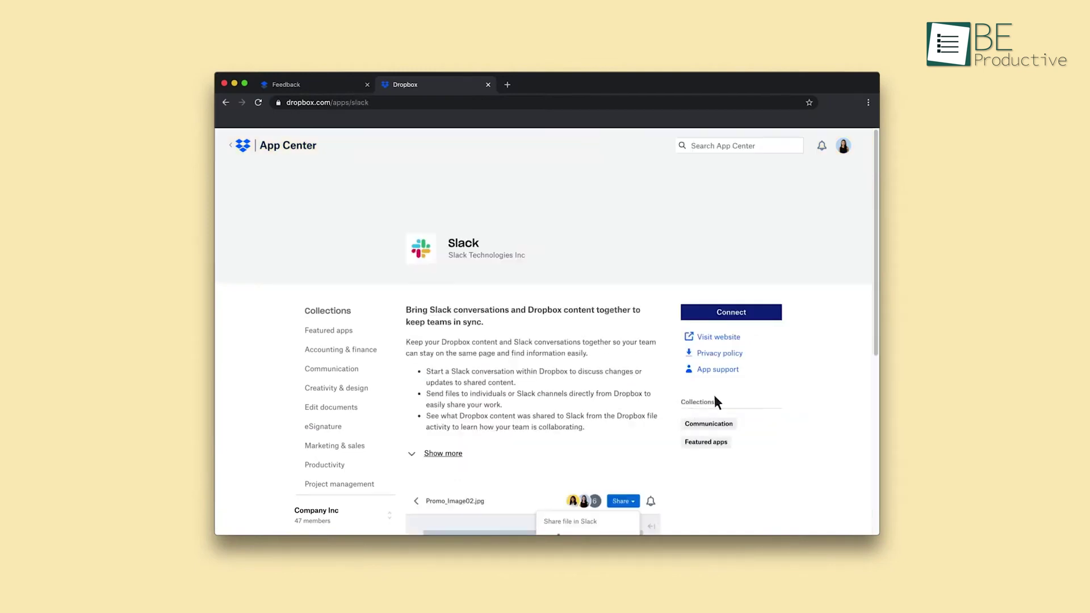
pyautogui.click(733, 312)
pyautogui.click(196, 284)
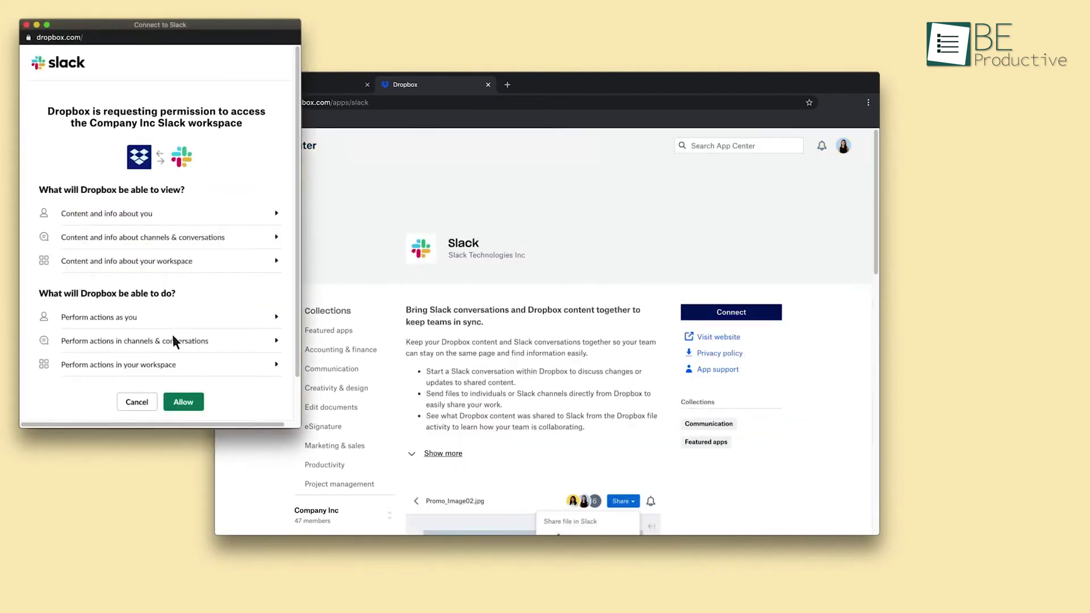
pyautogui.click(183, 403)
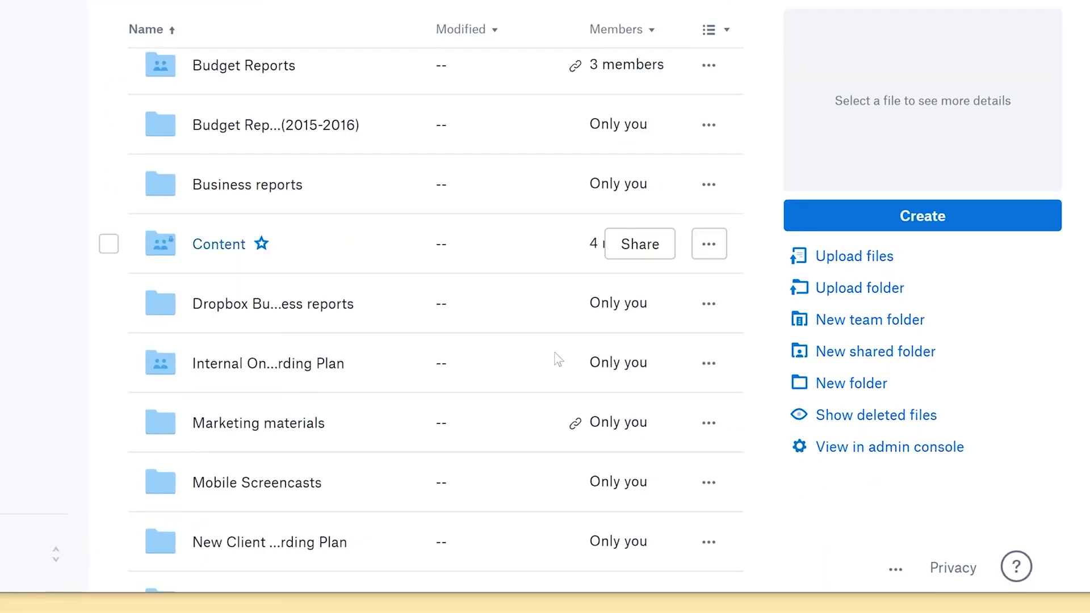
# In the client onboarding plan folder, share the Budgets and Wireframes folders with an invitee.
pyautogui.click(557, 540)
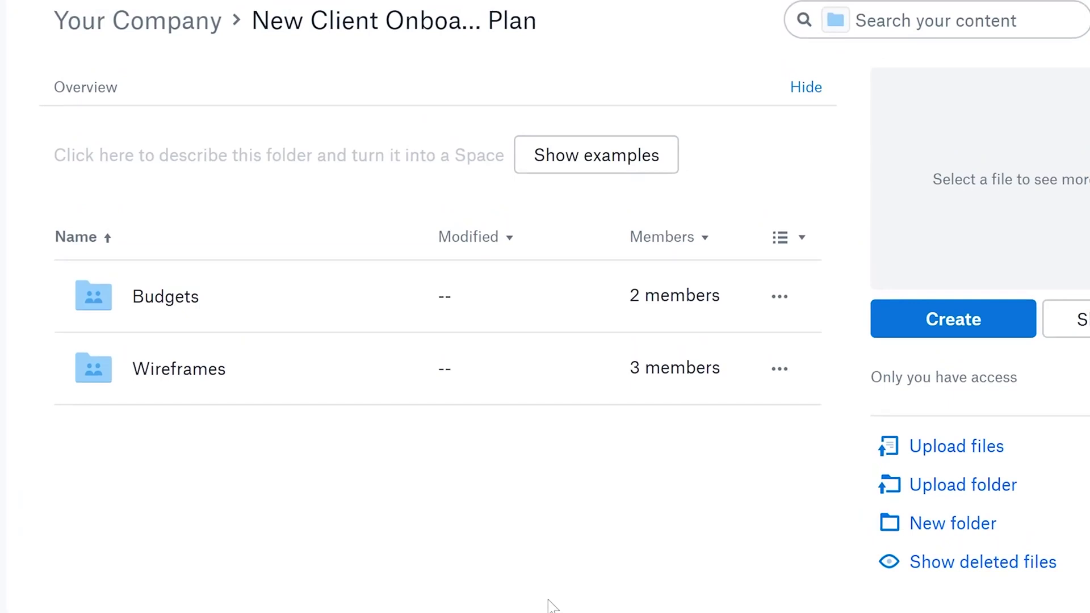
pyautogui.click(560, 307)
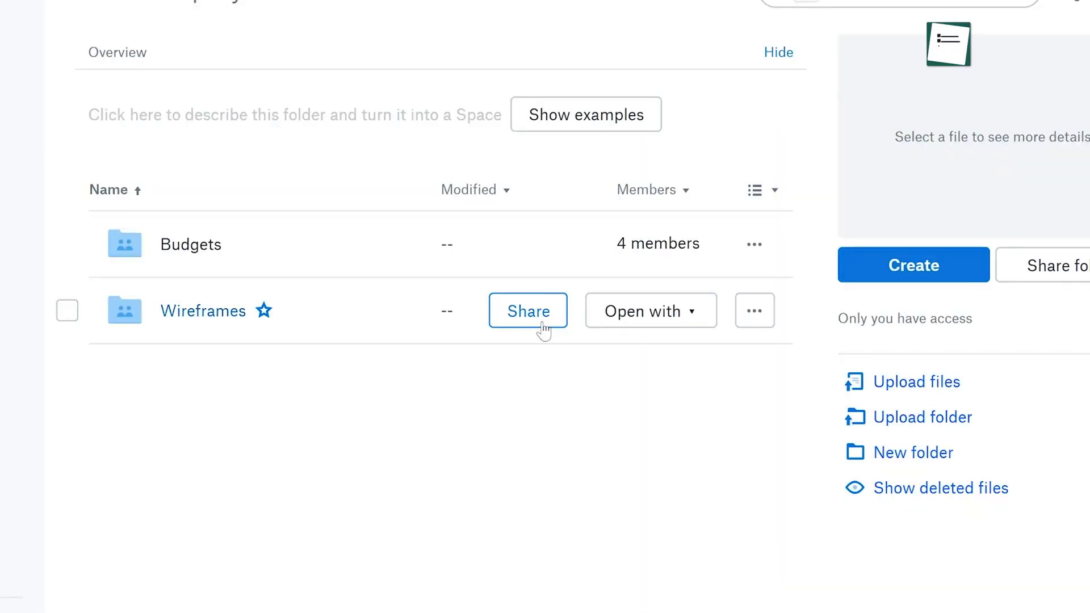
pyautogui.click(543, 330)
pyautogui.write('core')
pyautogui.press('Return')
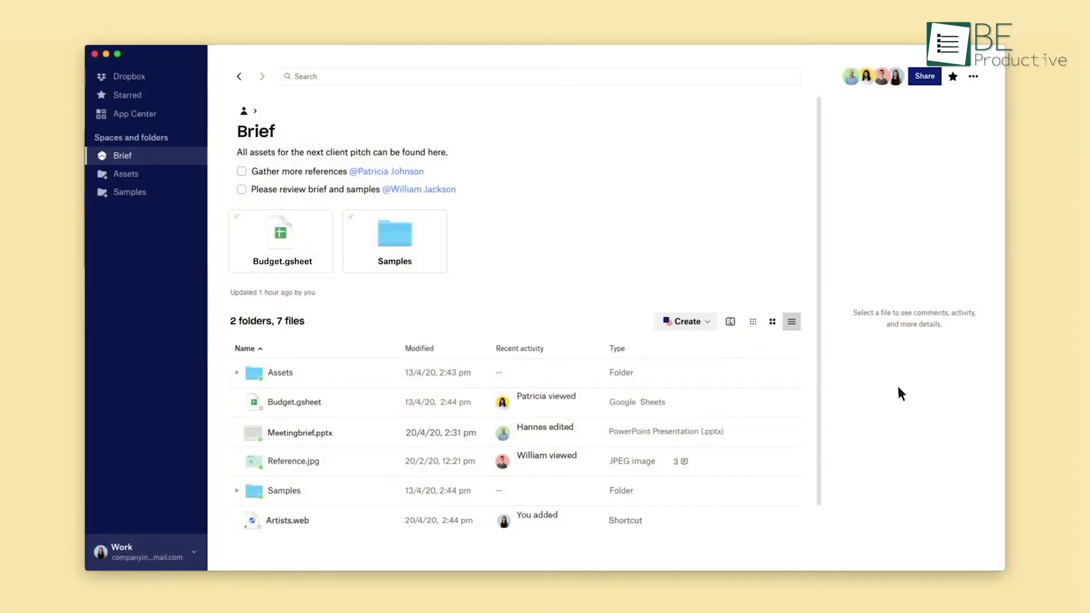
# Send Budget.gsheet to Slack from its sharing options.
pyautogui.click(282, 254)
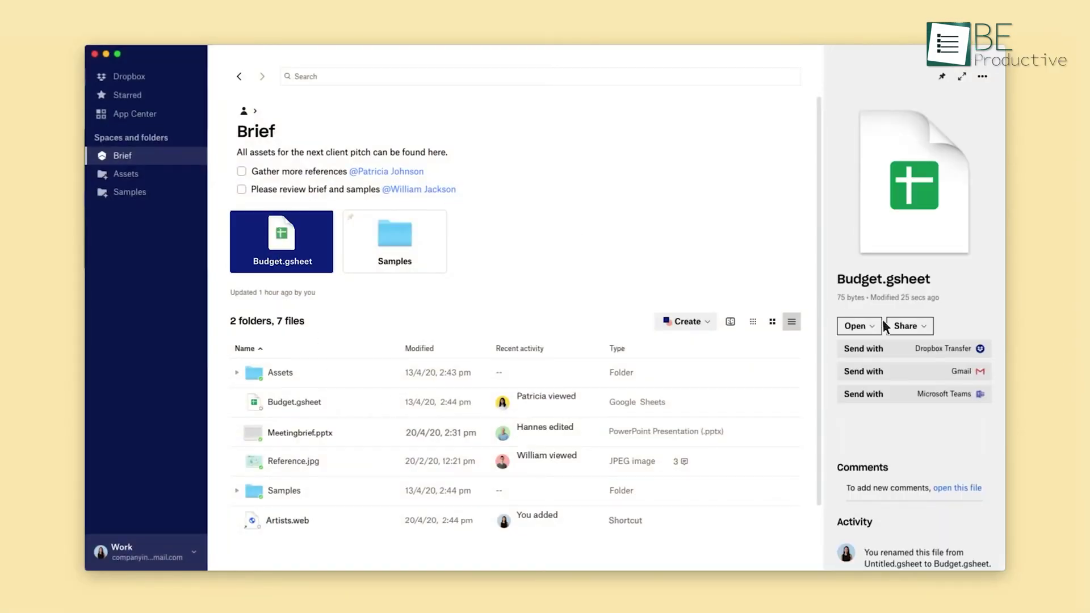
pyautogui.click(907, 326)
pyautogui.click(907, 372)
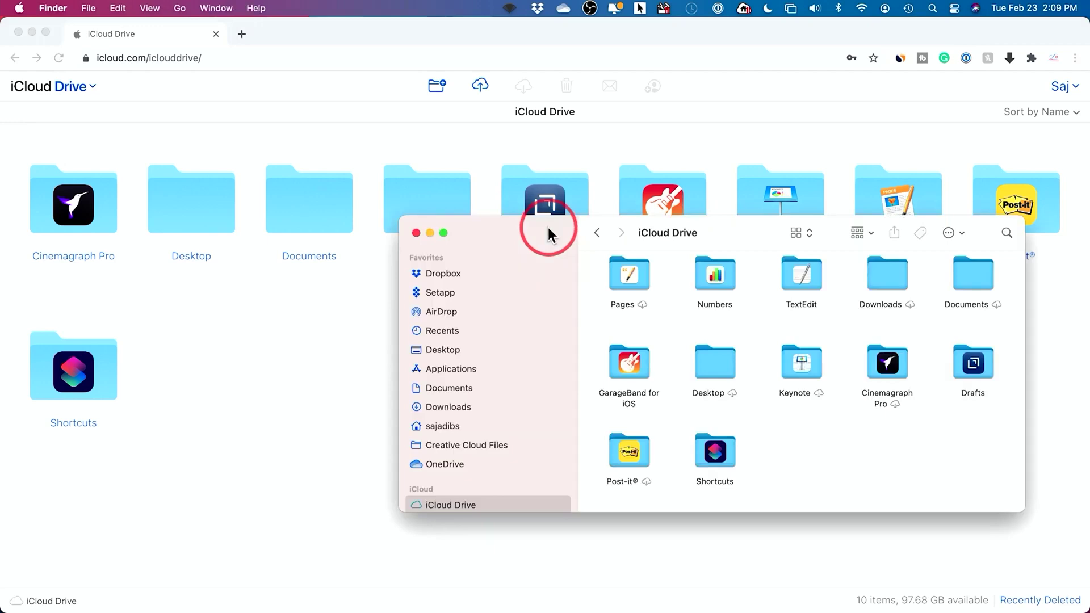
# Move the Finder iCloud Drive window aside and return Chrome to the icloud.com home page.
pyautogui.moveTo(547, 227); pyautogui.dragTo(445, 168)
pyautogui.scroll(-2, 386, 284)
pyautogui.click(15, 58)
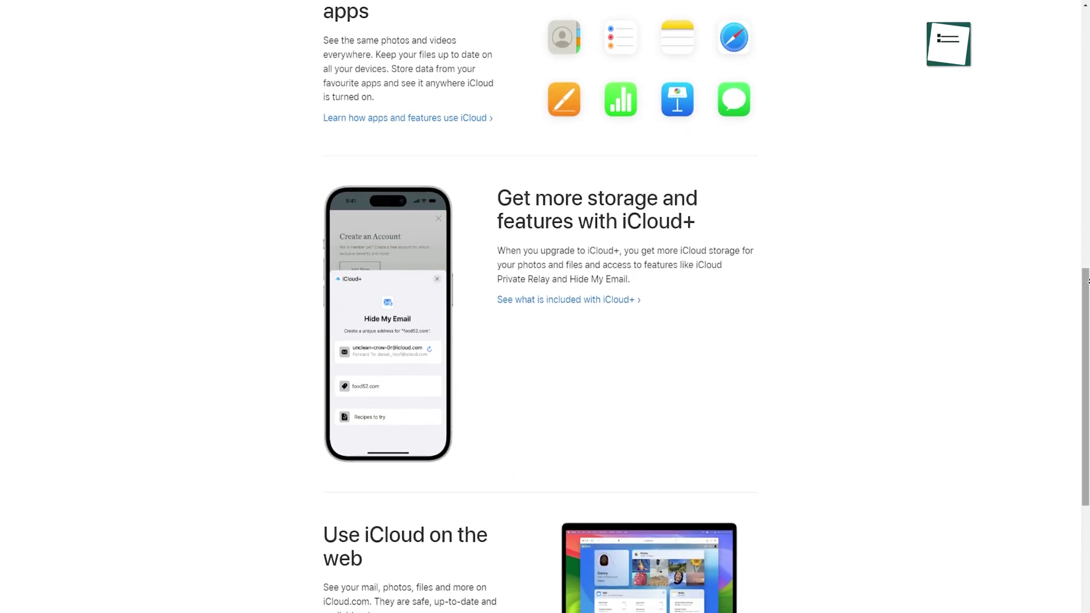
pyautogui.scroll(-3, 545, 307)
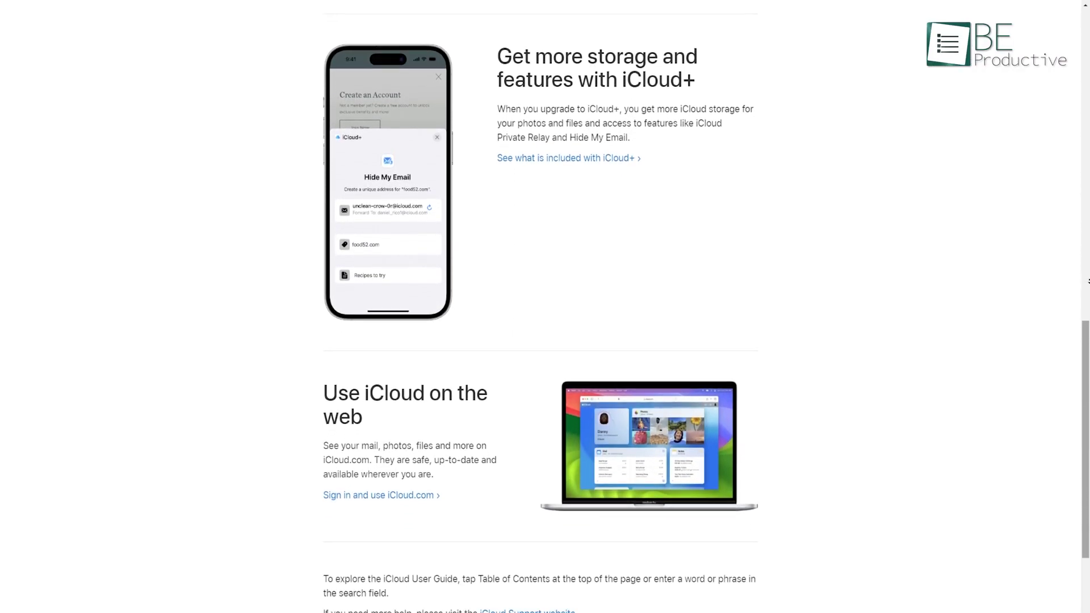
pyautogui.scroll(-3, 545, 307)
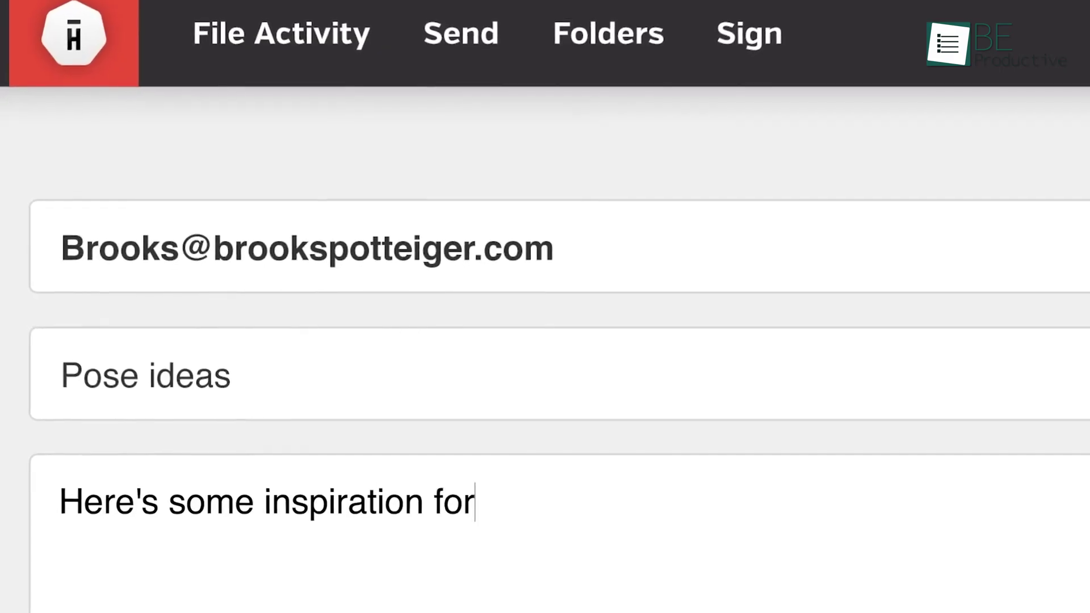
# Append 'today!' to the end of the Hightail message for Pose ideas.jpg.
pyautogui.write('today!')
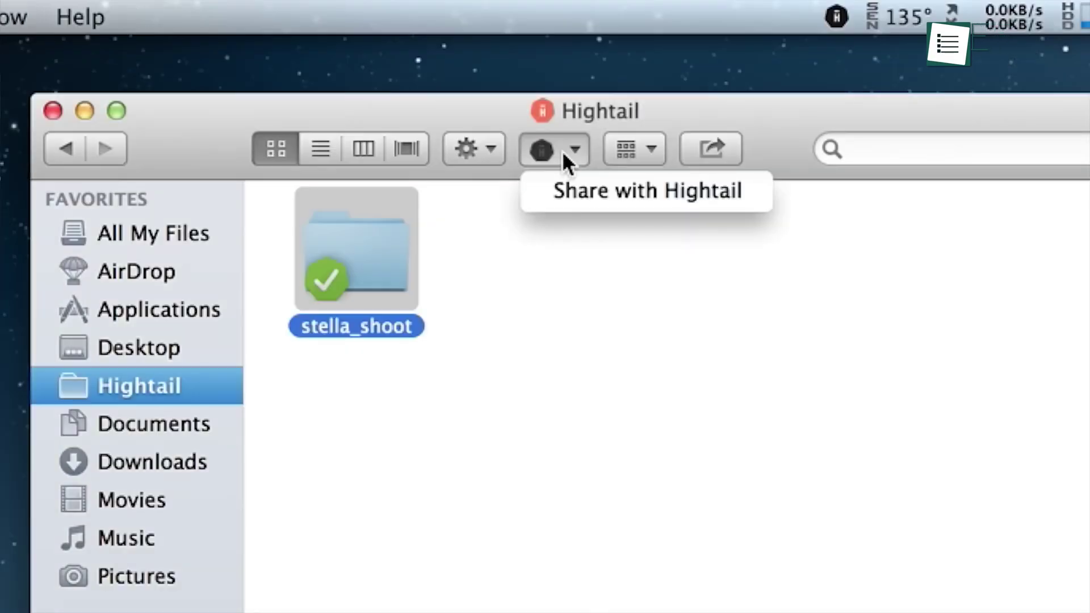
# Share the stella_shoot folder via Hightail with messages praising the dress and requesting a proof today.
pyautogui.click(579, 188)
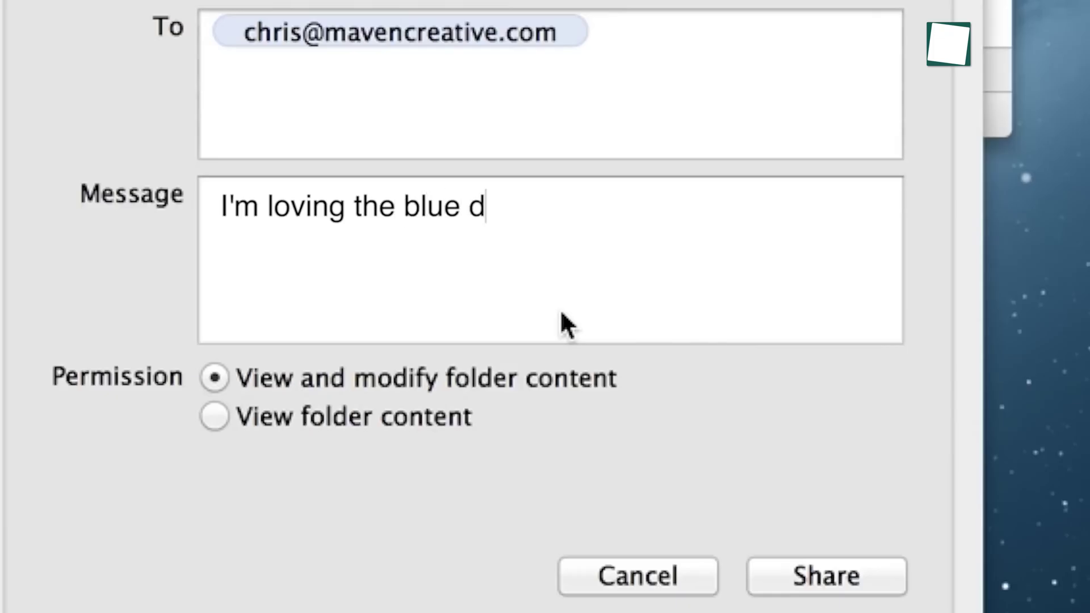
pyautogui.write('ress.')
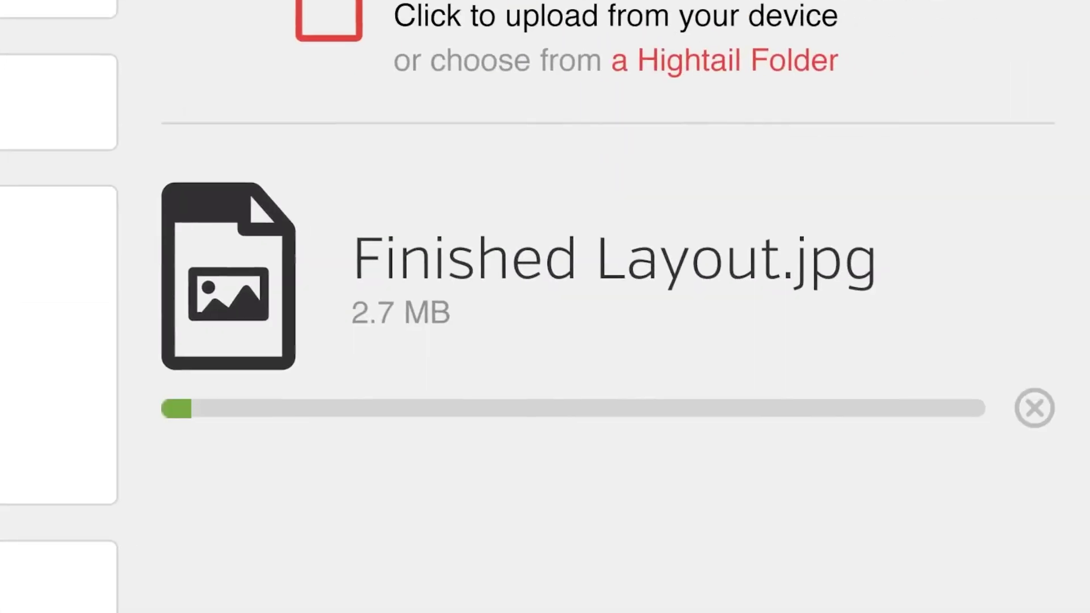
pyautogui.write('proof today')
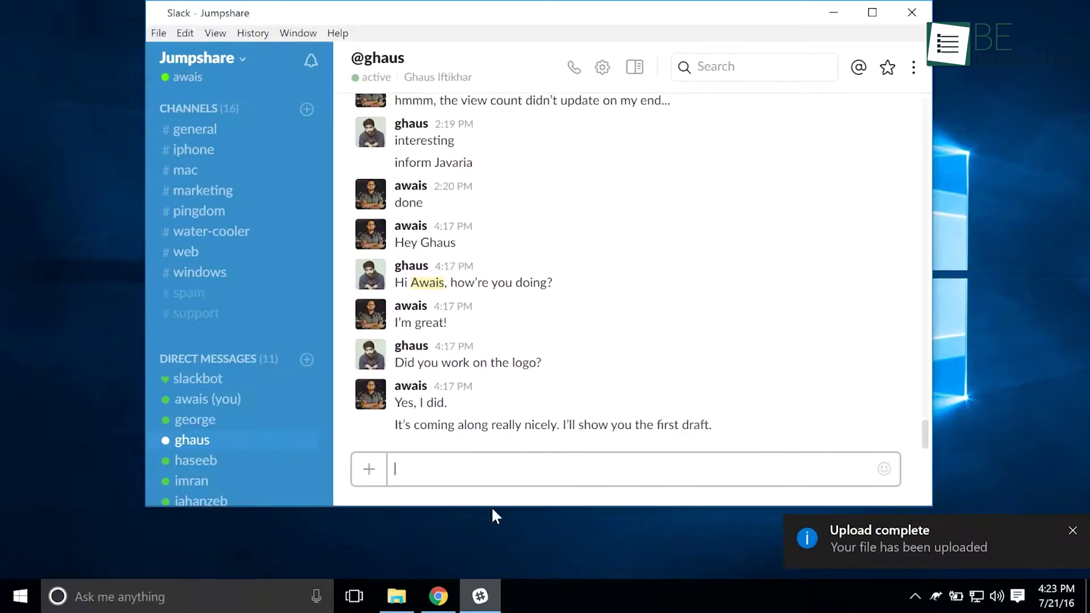
# Post the upload link in the Slack chat, then share Work Sample with a colleague's e-mail address.
pyautogui.press('Return')
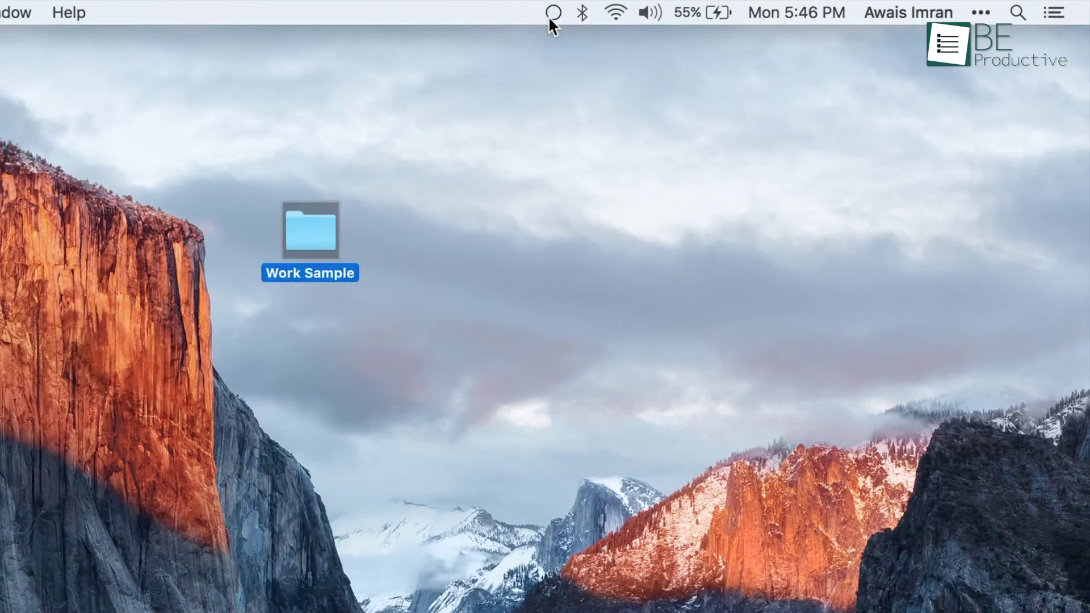
pyautogui.click(554, 12)
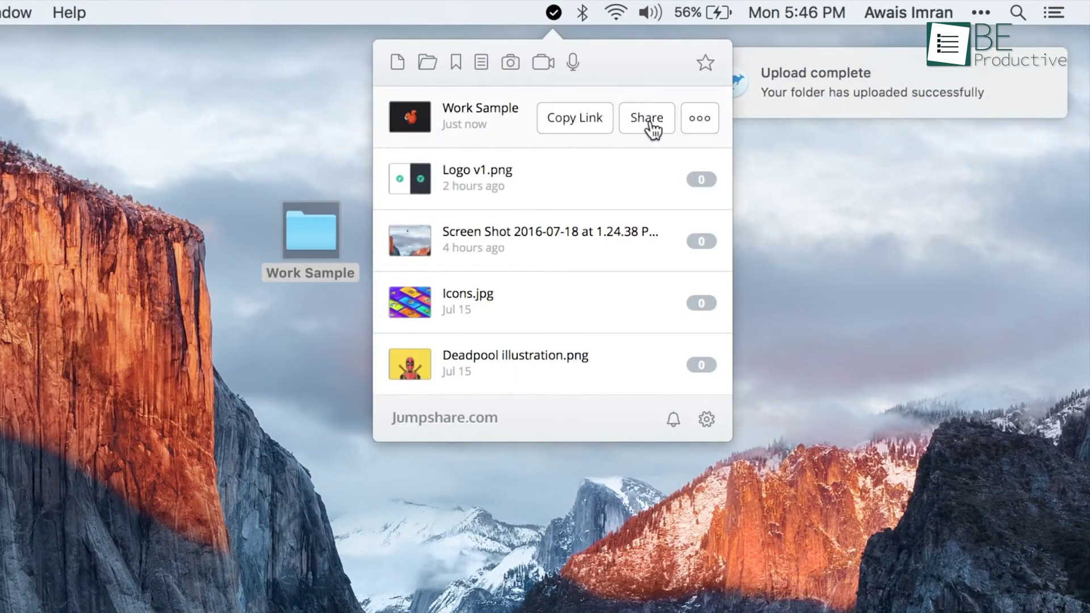
pyautogui.click(647, 118)
pyautogui.click(676, 198)
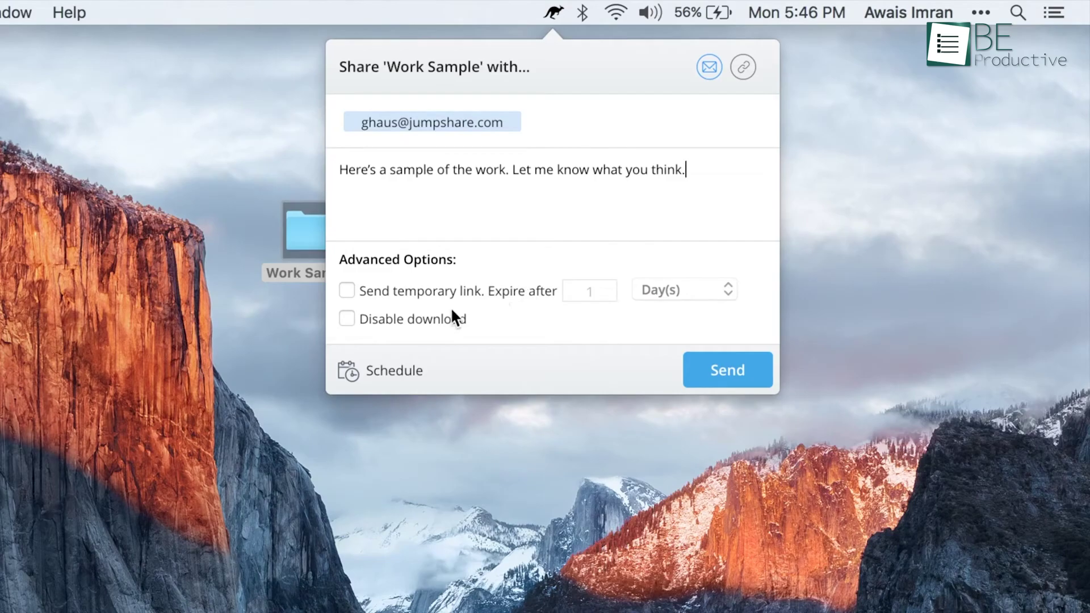
pyautogui.click(704, 374)
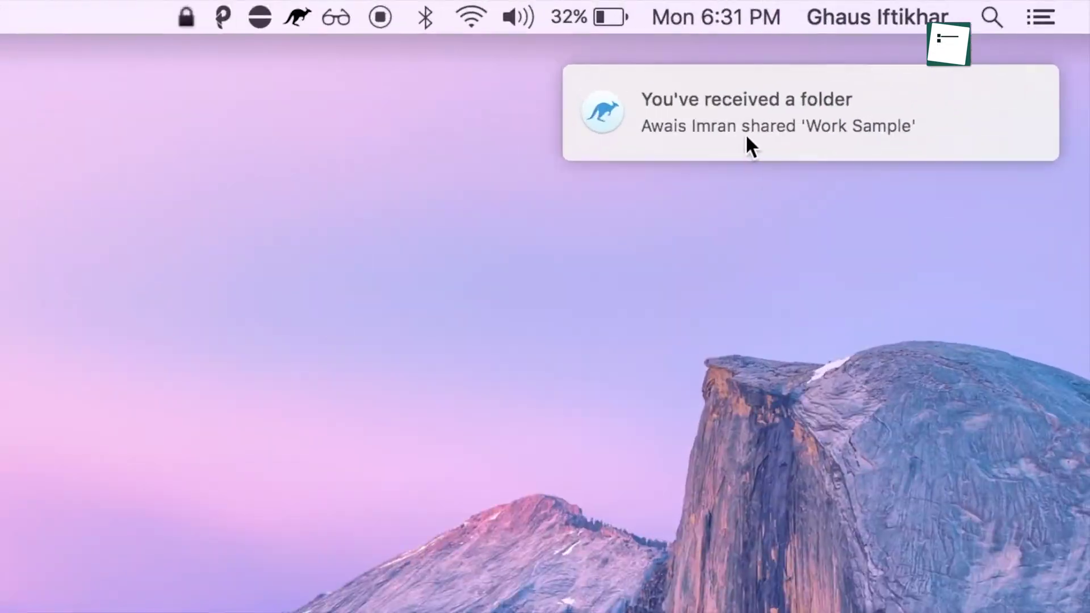
# Open the shared Work Sample folder in the browser and view Billy logo.png and Billy Sketch.jpg.
pyautogui.click(881, 80)
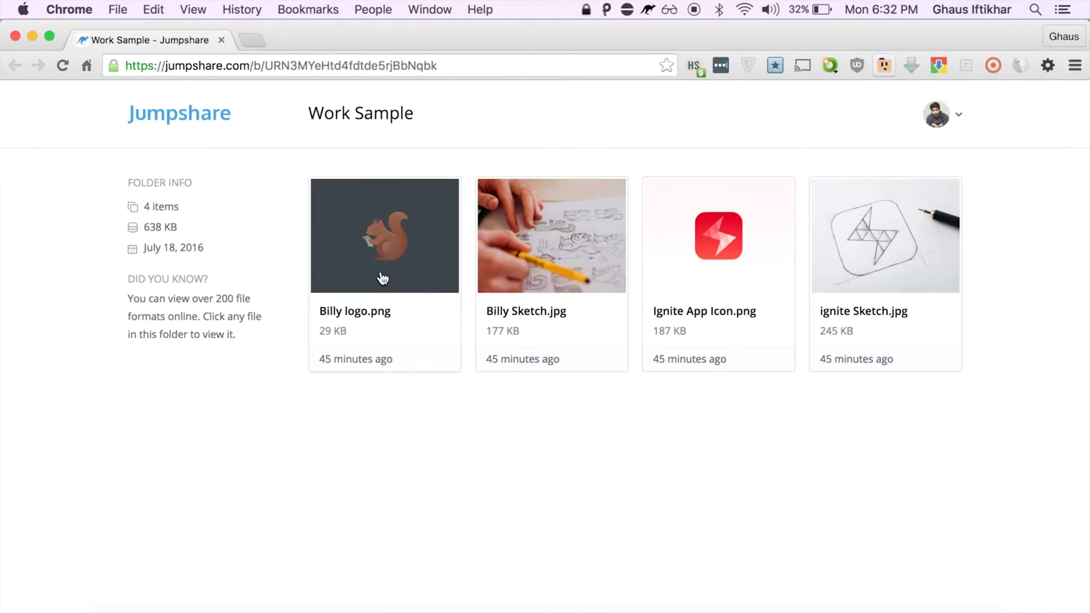
pyautogui.click(384, 278)
pyautogui.click(1061, 349)
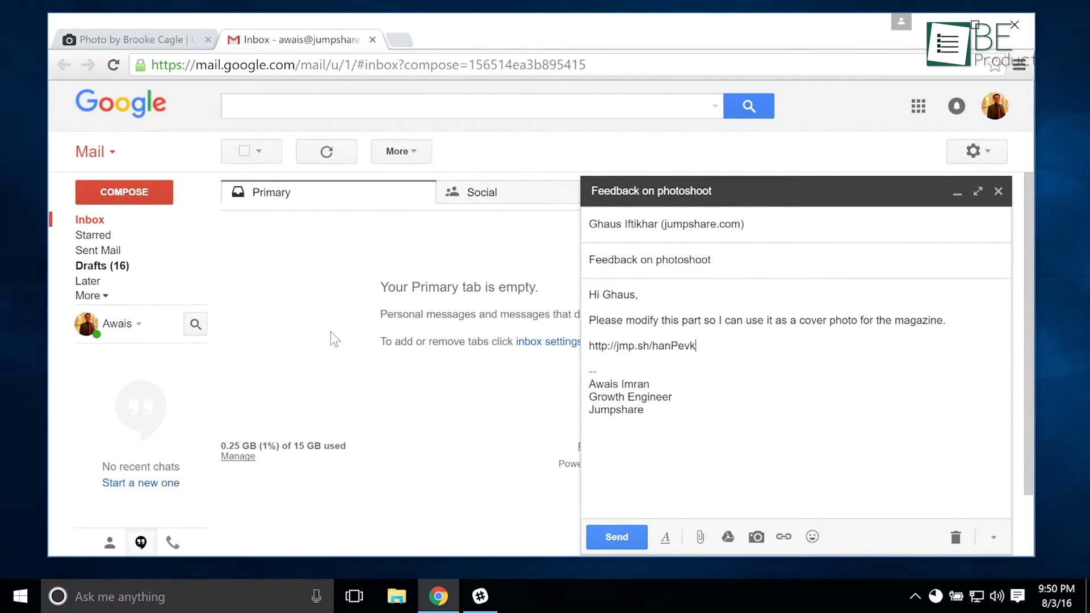
# Send the feedback email, then capture the photo region with Jumpshare and annotate 'Remove this f'.
pyautogui.click(605, 538)
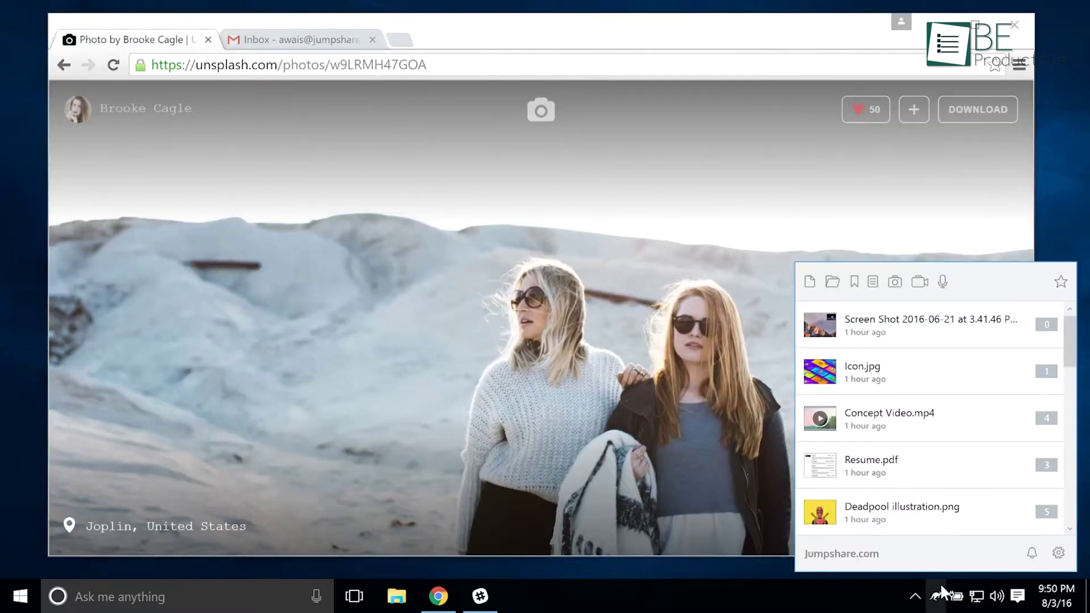
pyautogui.click(895, 282)
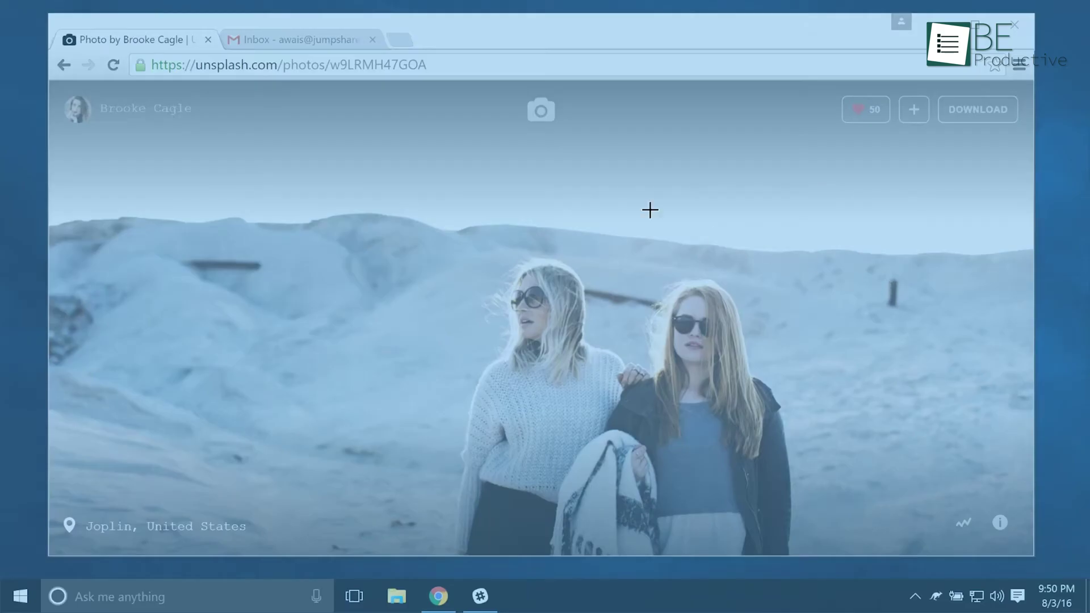
pyautogui.moveTo(351, 127); pyautogui.dragTo(966, 472)
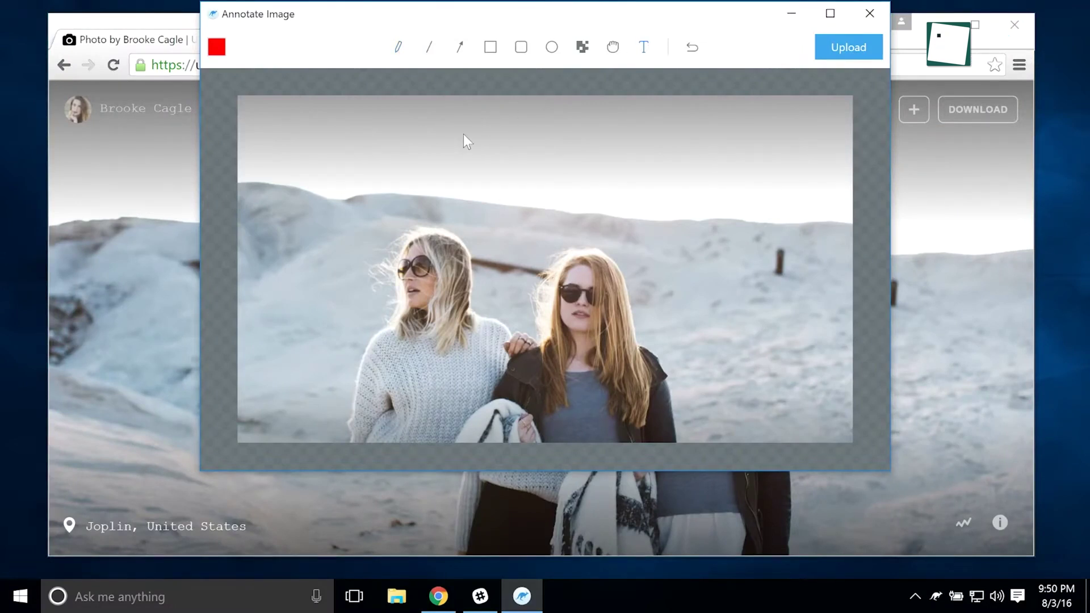
pyautogui.write('Remove this f')
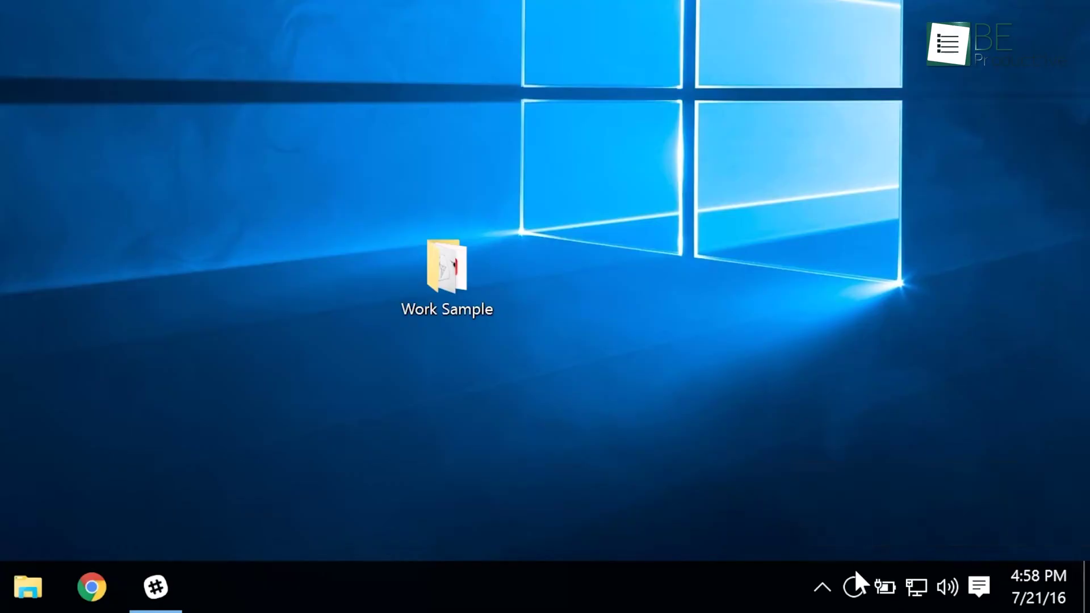
# Send the Work Sample folder from the Jumpshare panel to a colleague's e-mail address.
pyautogui.click(855, 575)
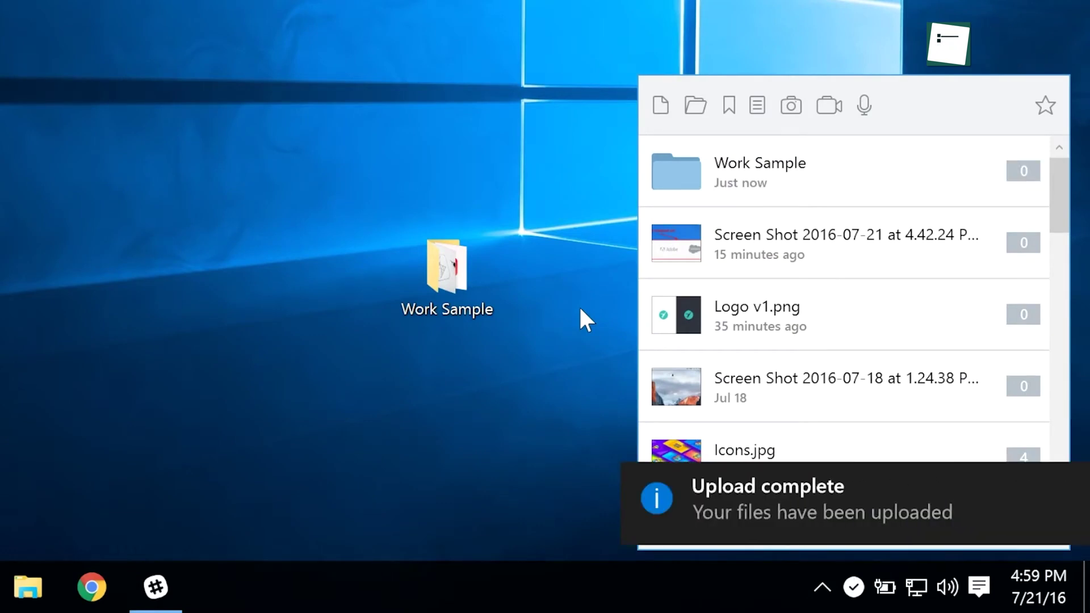
pyautogui.click(936, 173)
pyautogui.press('Return')
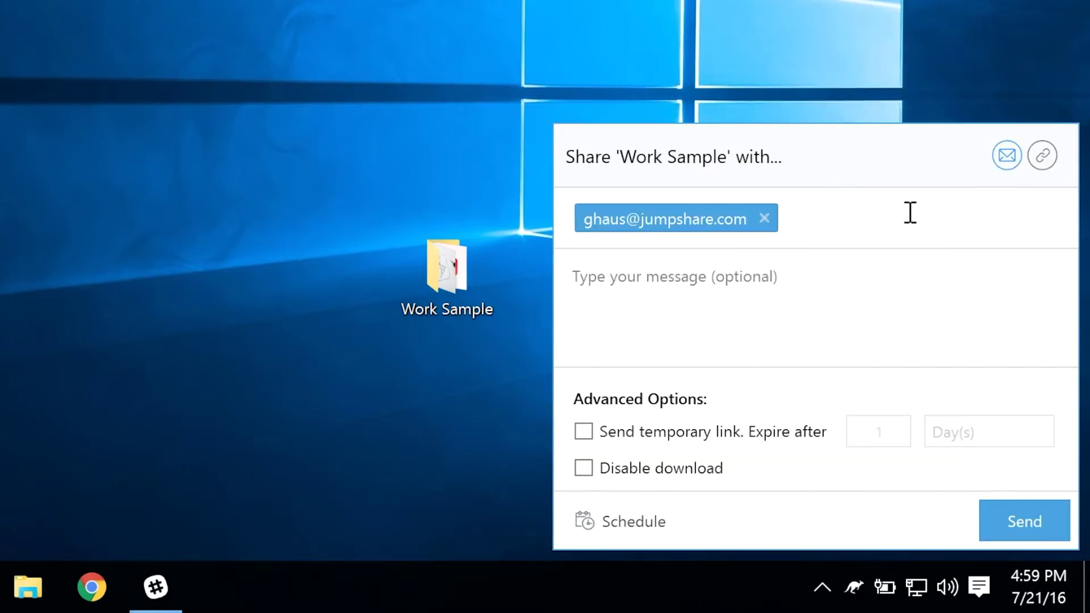
pyautogui.click(983, 511)
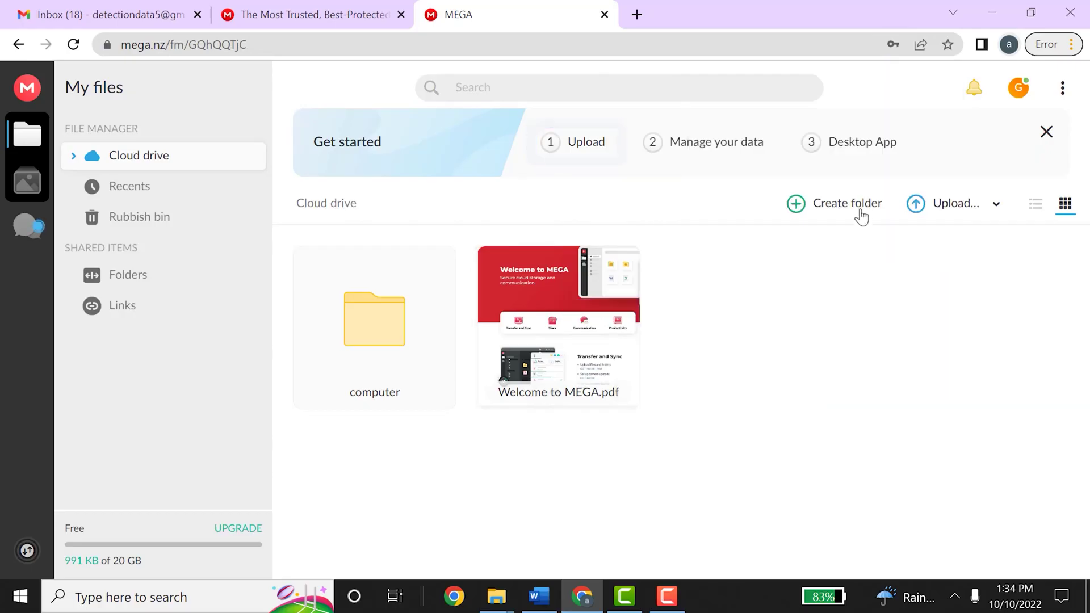
# Create a new Cloud drive folder named mmmm.
pyautogui.click(861, 216)
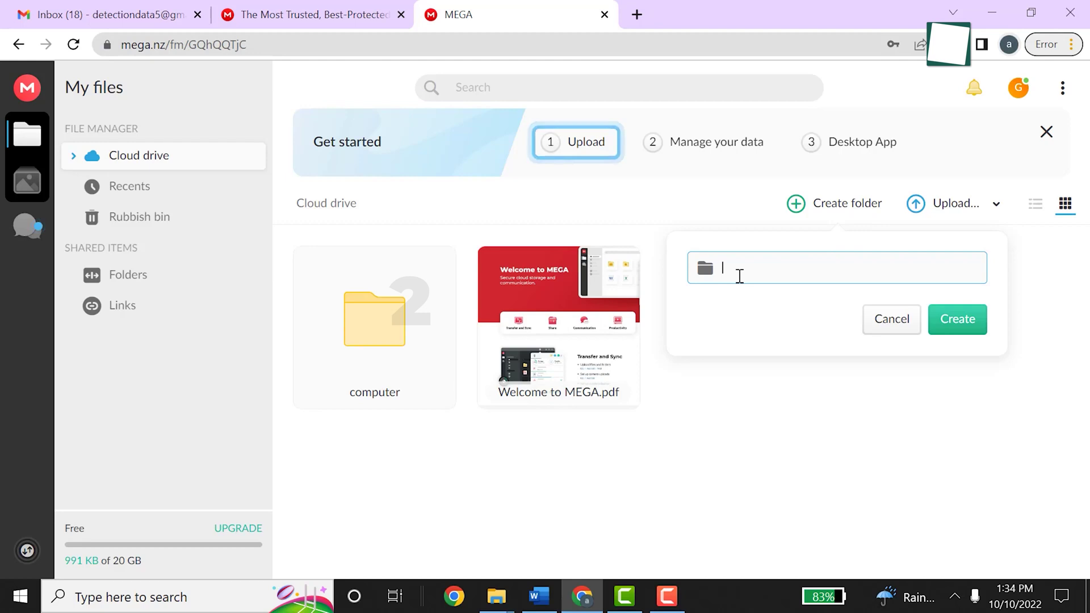
pyautogui.write('mmmm')
pyautogui.click(968, 323)
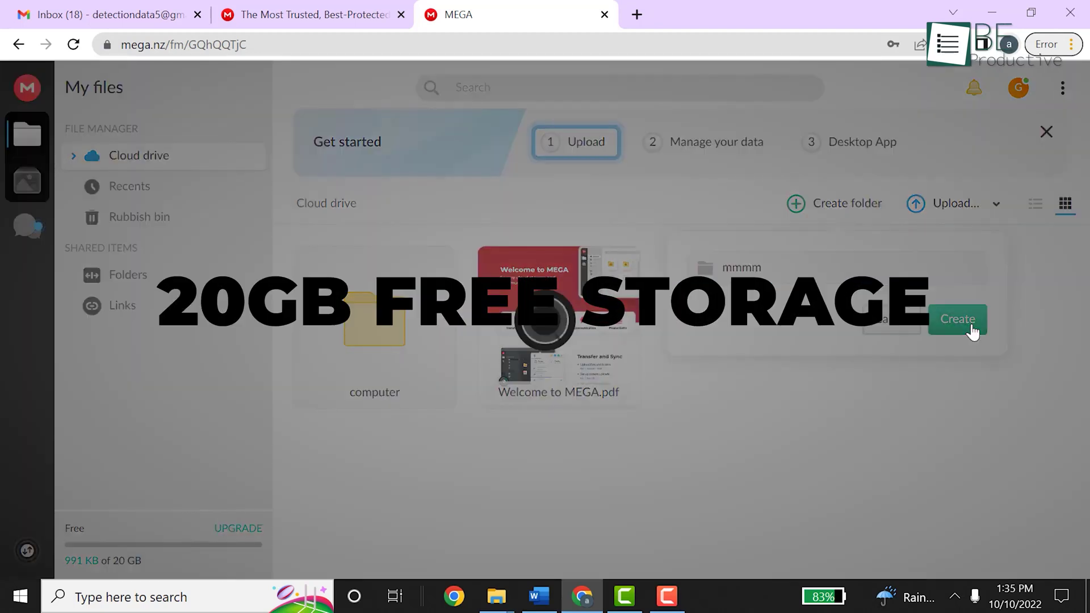
# Upload Doc57.docx from the Downloads folder as a single file.
pyautogui.click(936, 203)
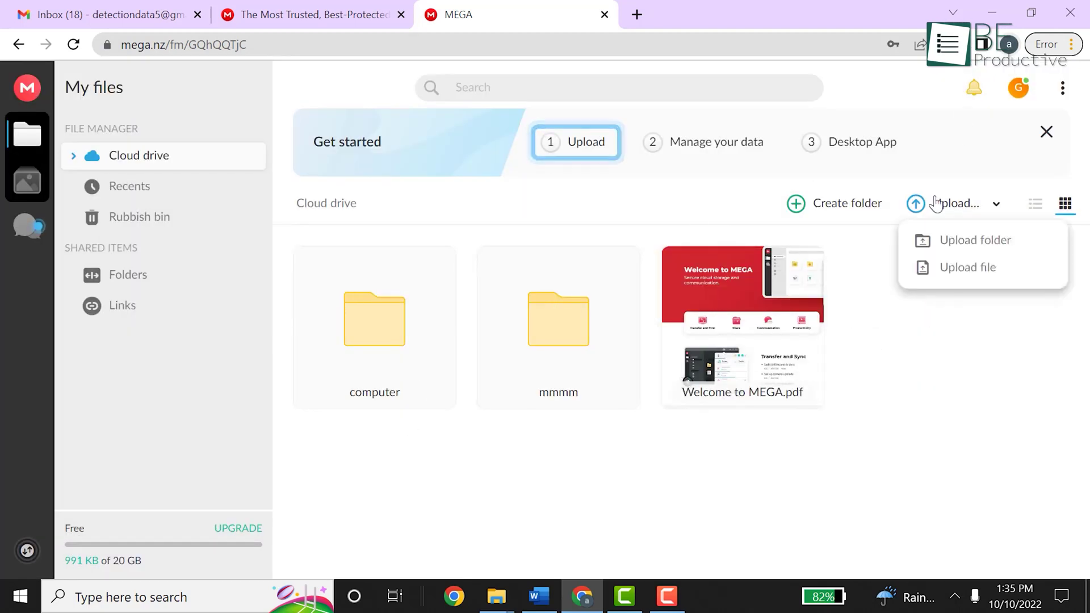
pyautogui.click(956, 265)
pyautogui.click(364, 135)
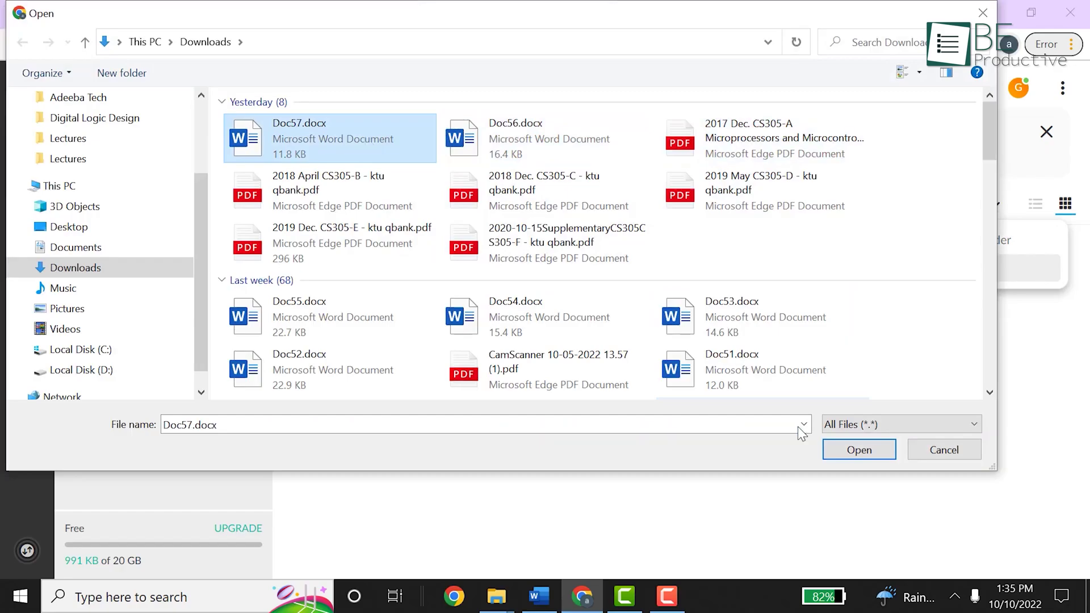
pyautogui.click(870, 444)
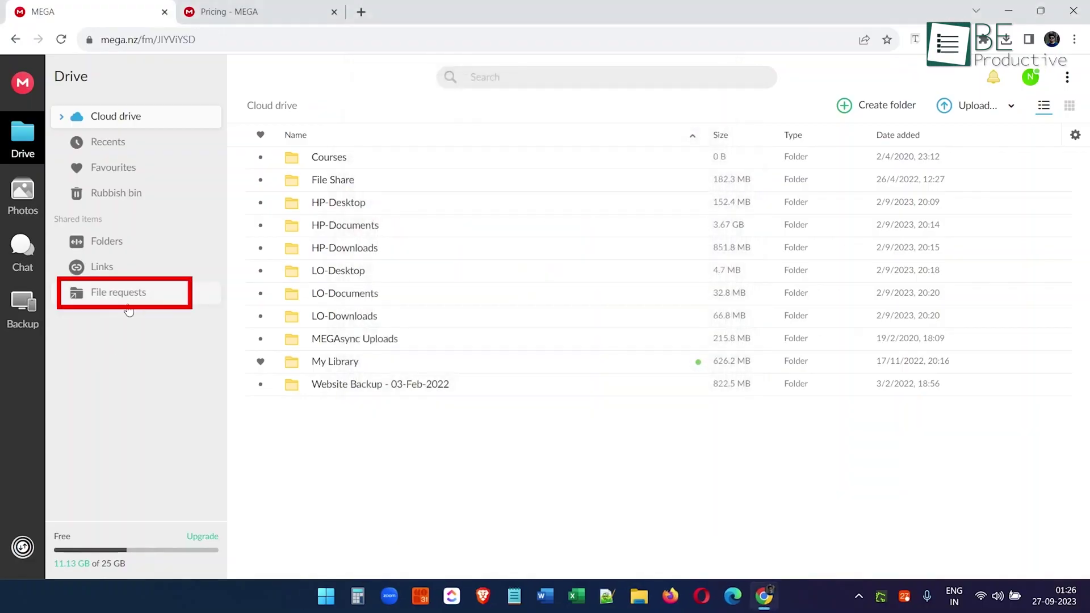
# Start a new file request named 'Demo file request' and move to its Description field.
pyautogui.click(132, 307)
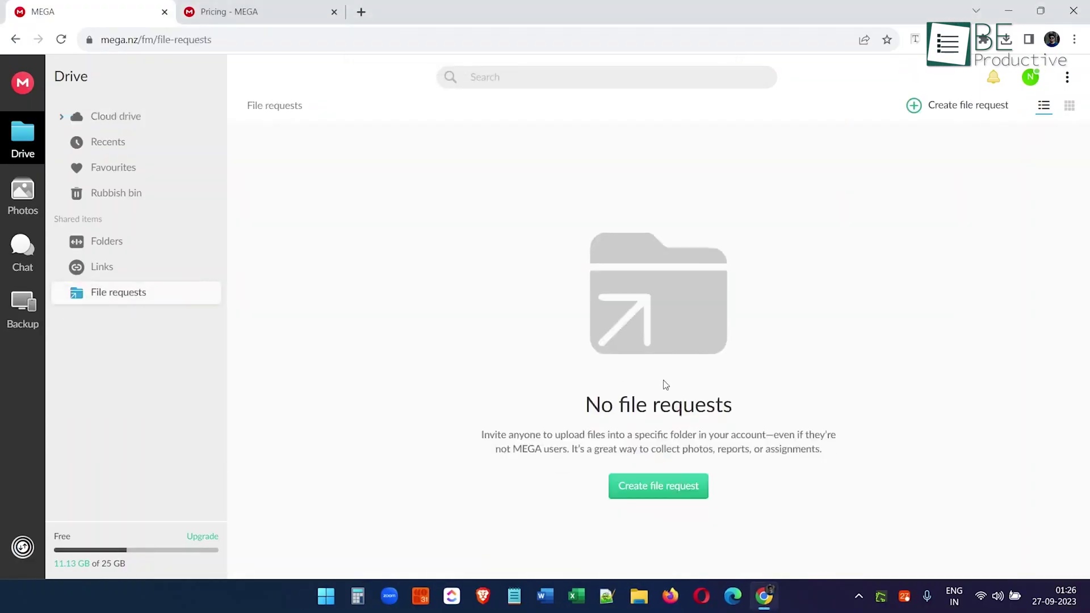
pyautogui.click(698, 485)
pyautogui.click(454, 363)
pyautogui.write('Demo')
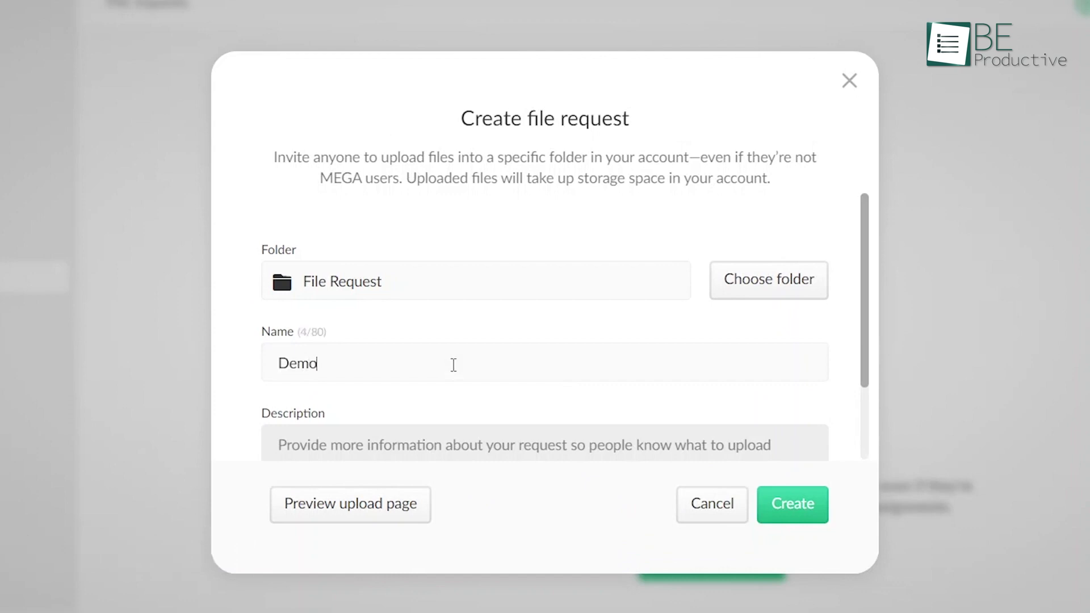
pyautogui.write(' file request')
pyautogui.scroll(-2, 454, 365)
pyautogui.click(385, 354)
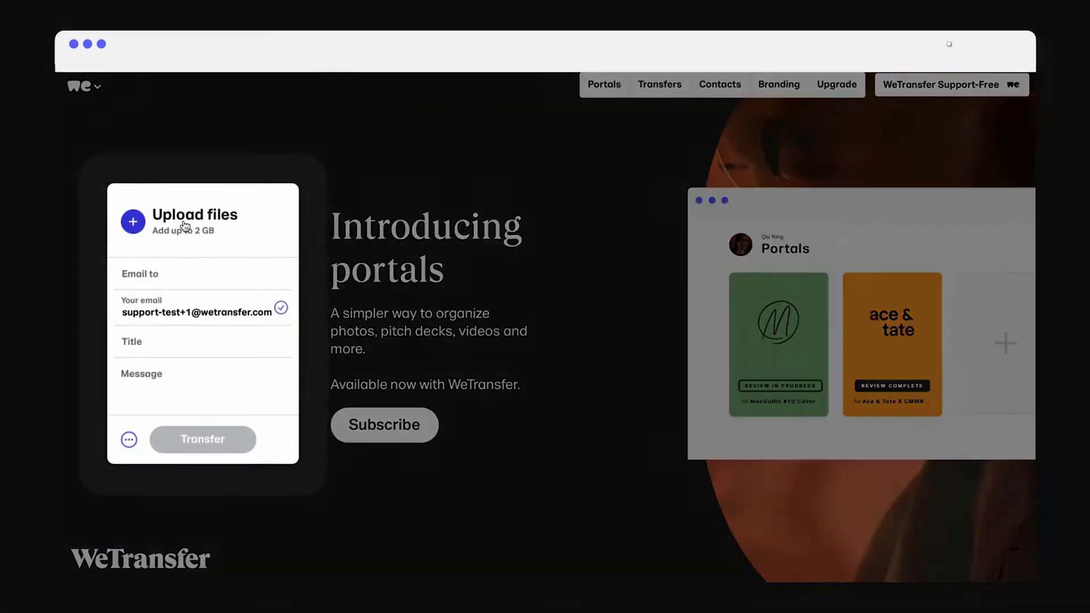
# Add the three PNG images from the Upload Assets folder to the WeTransfer transfer.
pyautogui.click(185, 226)
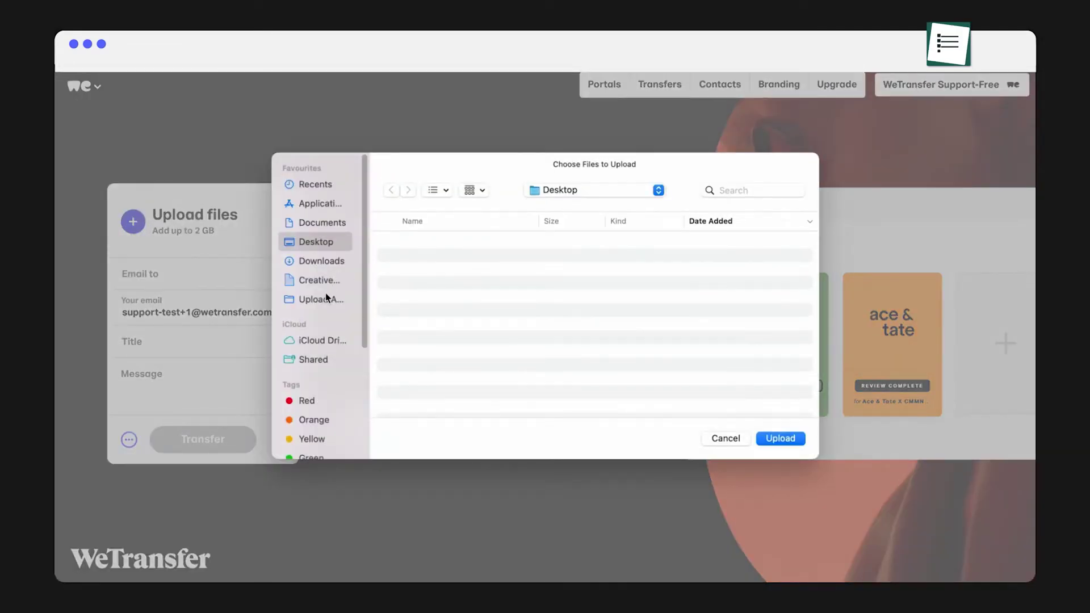
pyautogui.click(321, 300)
pyautogui.click(432, 282)
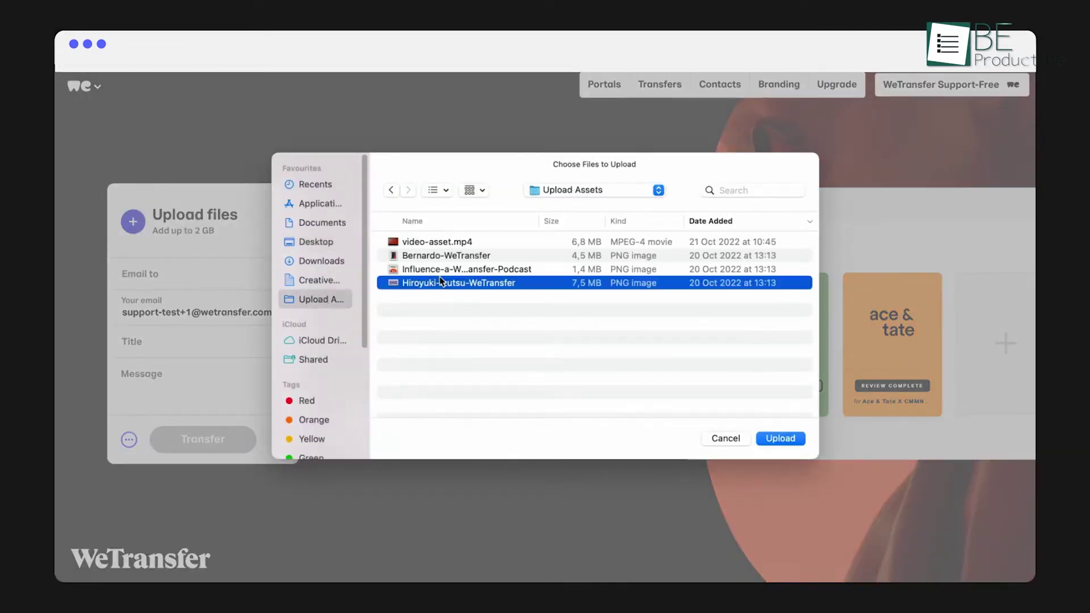
pyautogui.keyDown('shift'); pyautogui.click(443, 258); pyautogui.keyUp('shift')
pyautogui.click(781, 439)
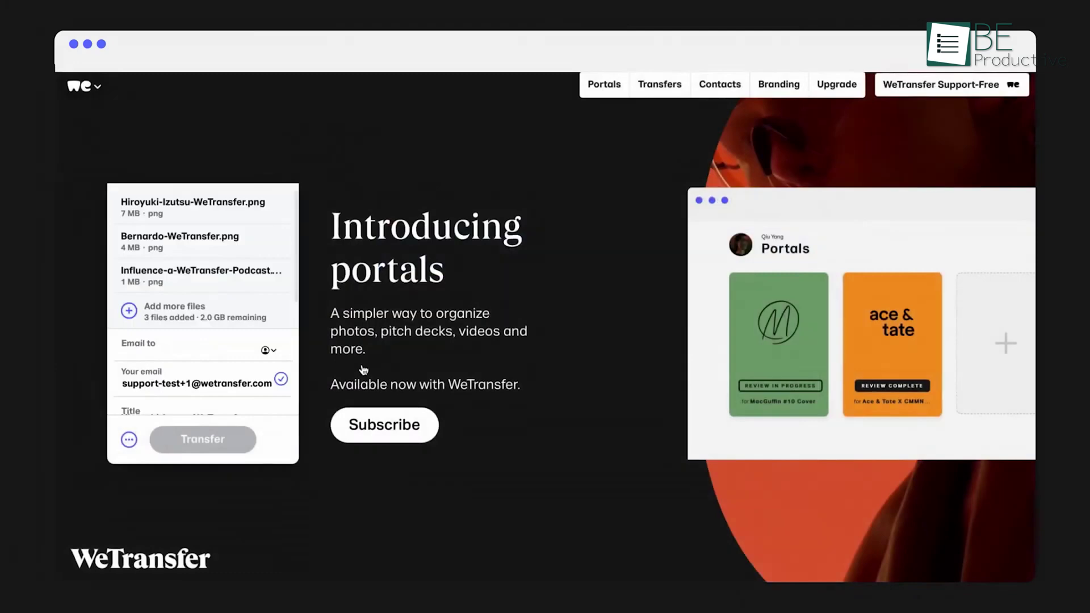
# Fill in the recipient's e-mail from the suggestion and move on to the message field.
pyautogui.scroll(-1, 294, 320)
pyautogui.click(128, 349)
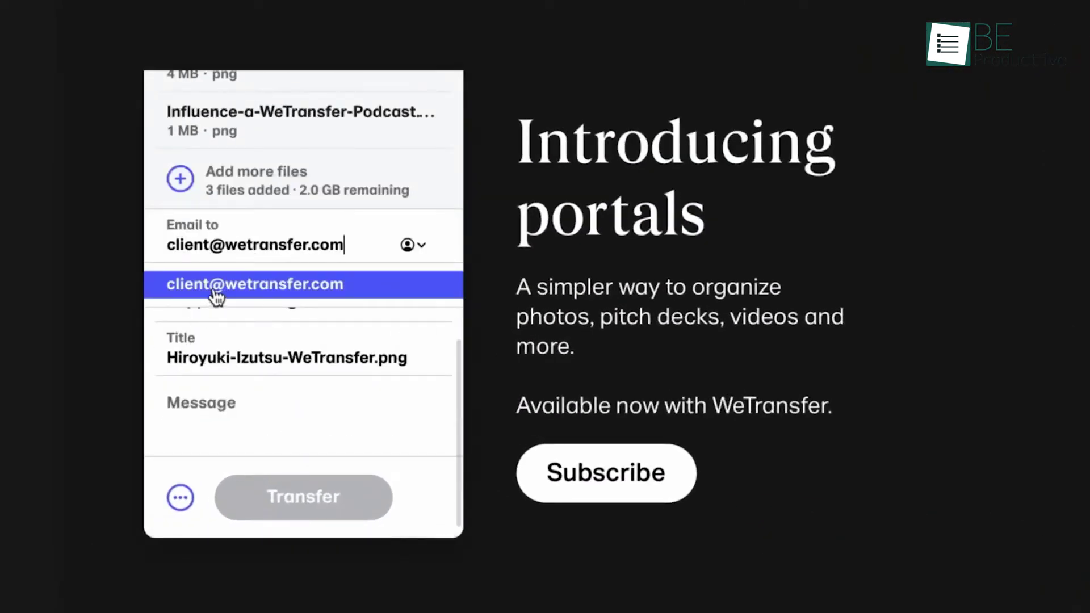
pyautogui.click(216, 294)
pyautogui.moveTo(461, 318); pyautogui.dragTo(458, 404)
pyautogui.click(267, 410)
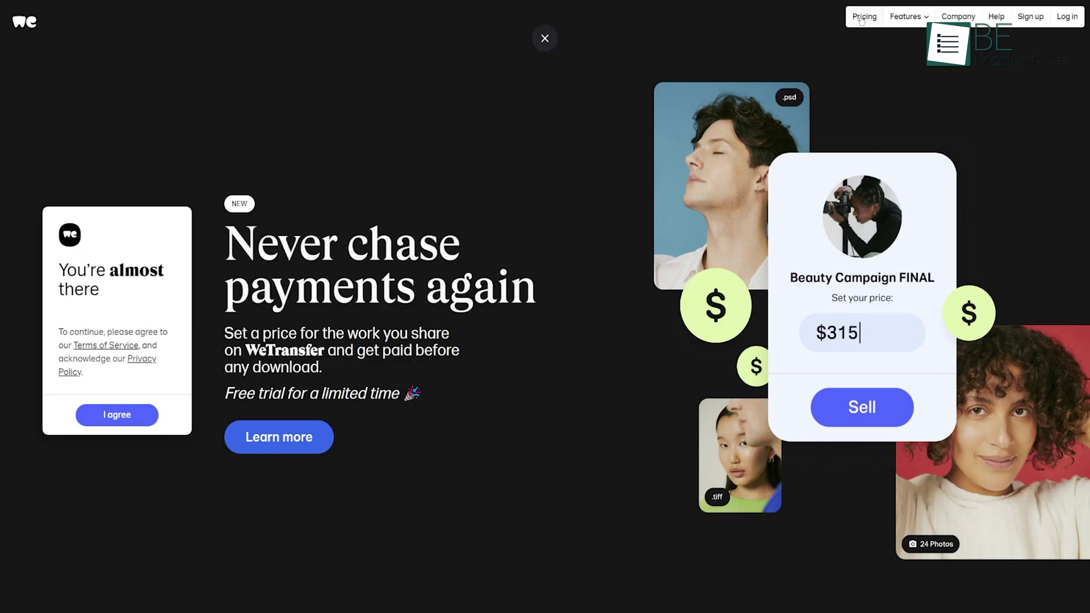
# Open WeTransfer's Pricing page and scroll down to the plan comparison table.
pyautogui.click(862, 20)
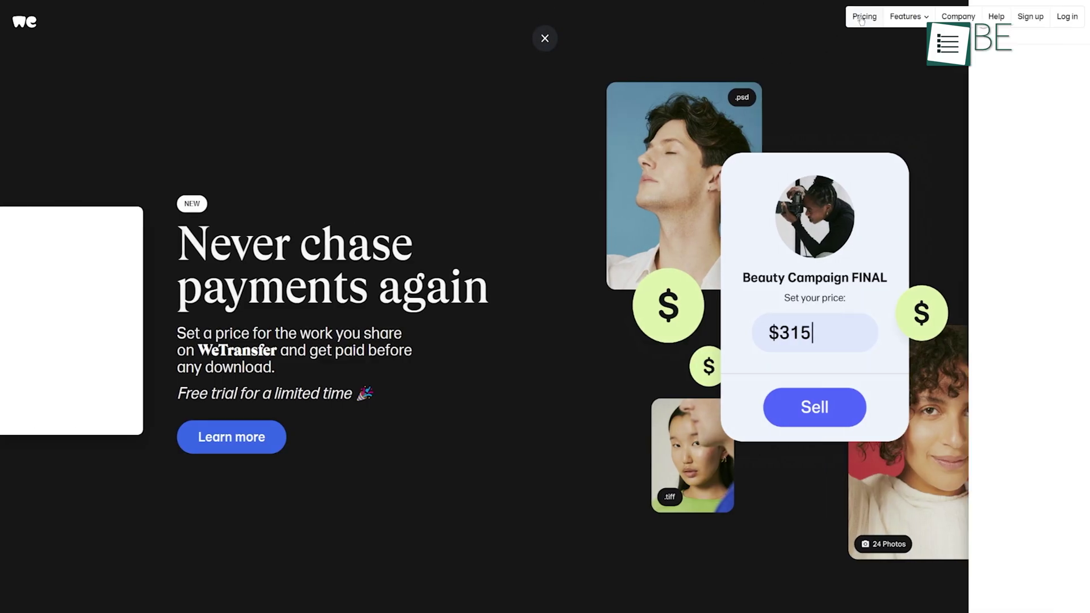
pyautogui.scroll(-2, 1029, 281)
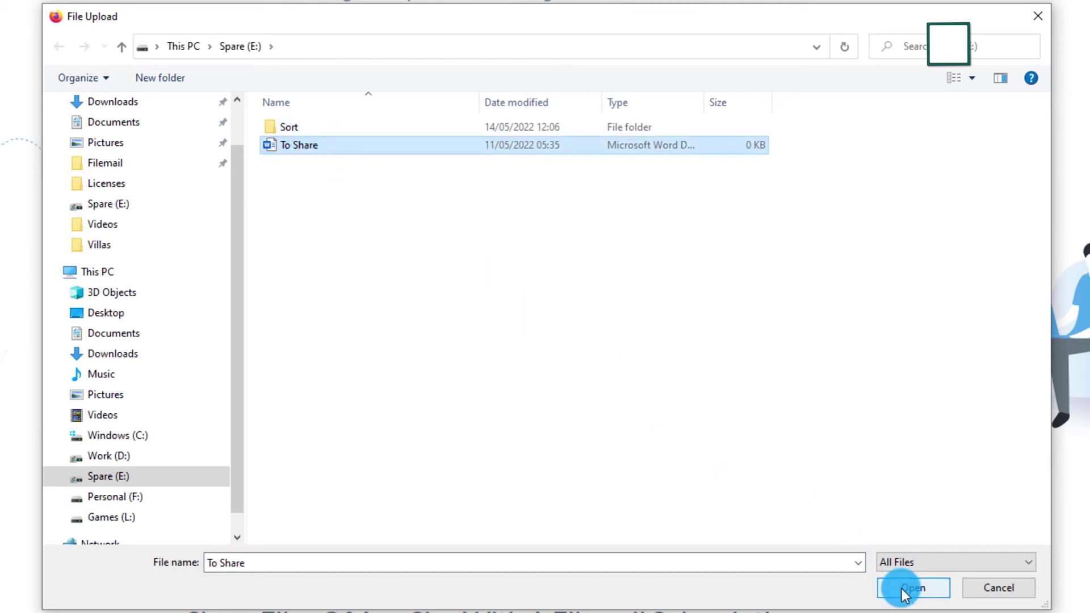
# Send To Share.docx through Filemail with files available for 1 week.
pyautogui.click(902, 589)
pyautogui.click(823, 499)
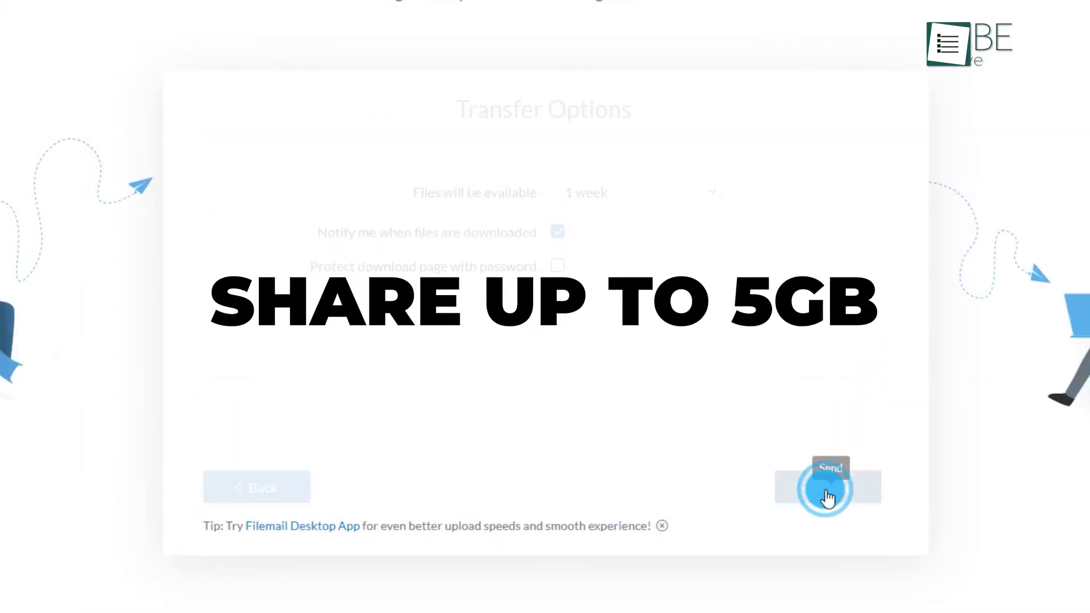
pyautogui.click(632, 193)
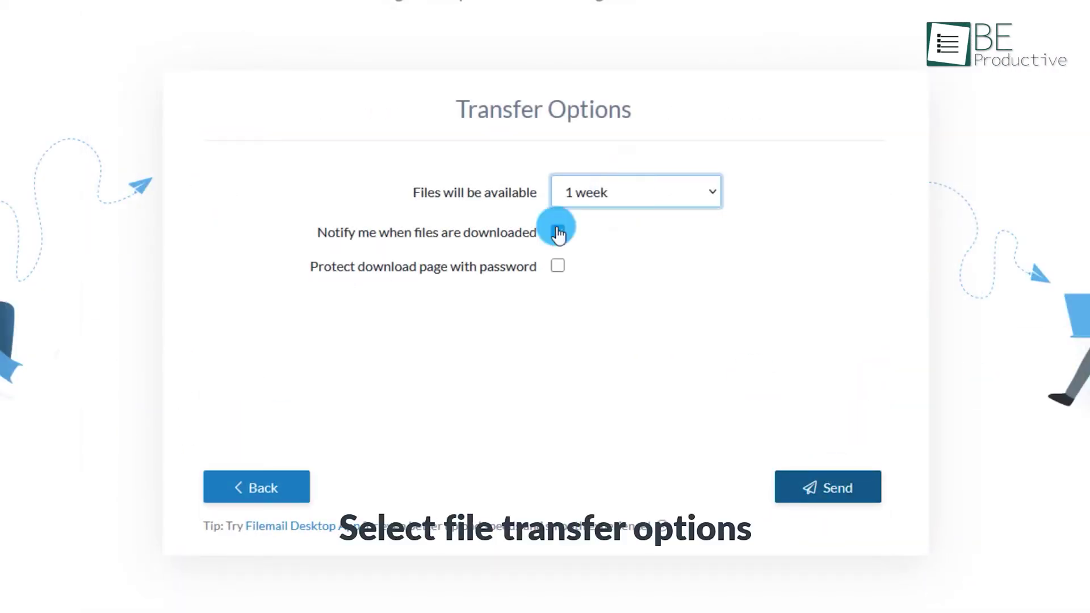
pyautogui.click(835, 487)
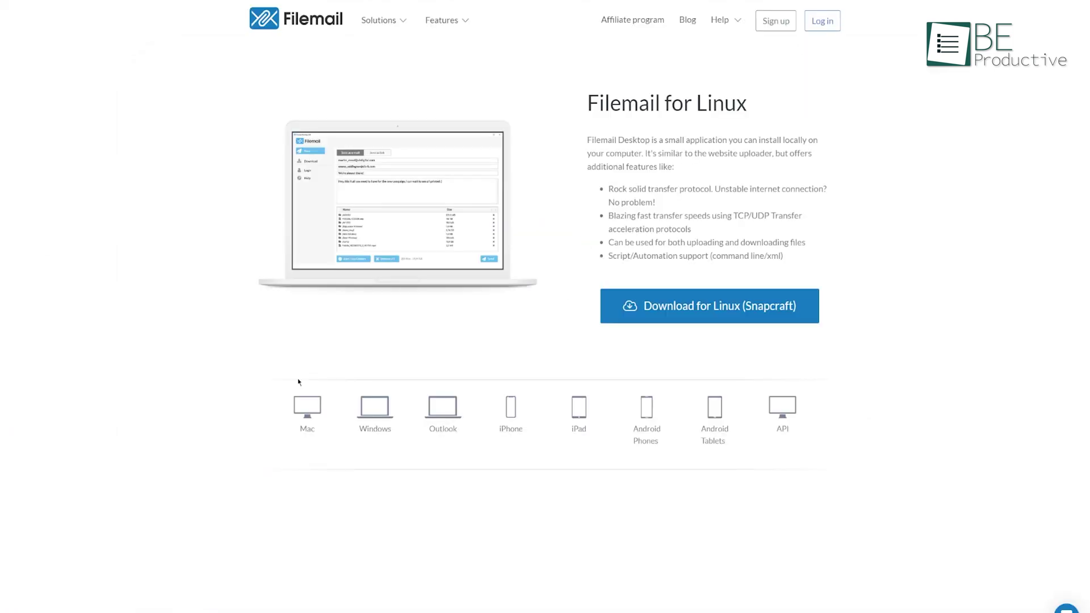
pyautogui.click(297, 409)
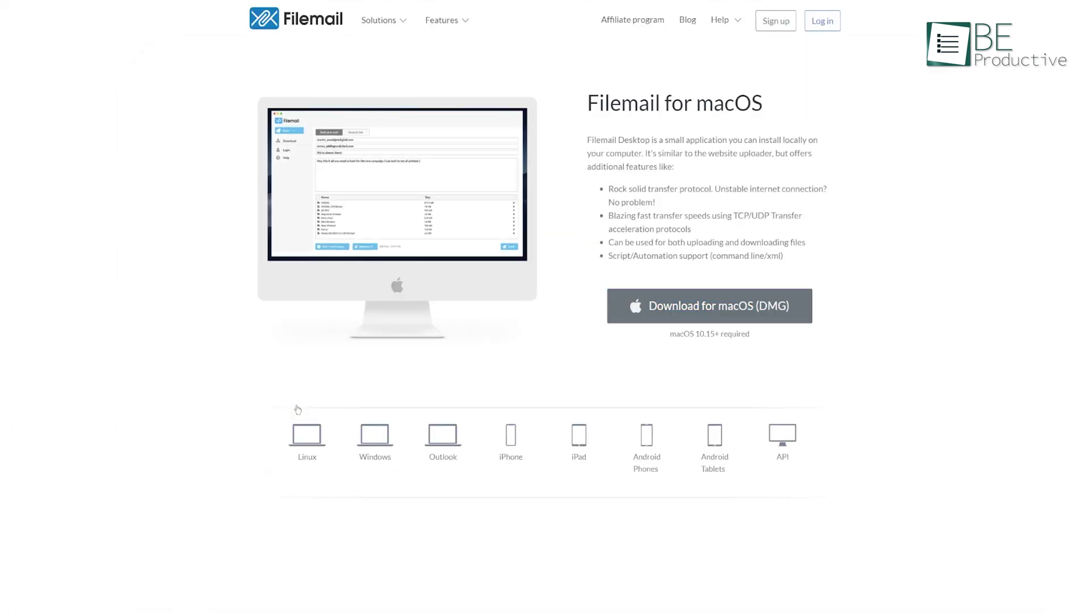
pyautogui.click(378, 434)
pyautogui.click(652, 447)
pyautogui.scroll(-3, 669, 505)
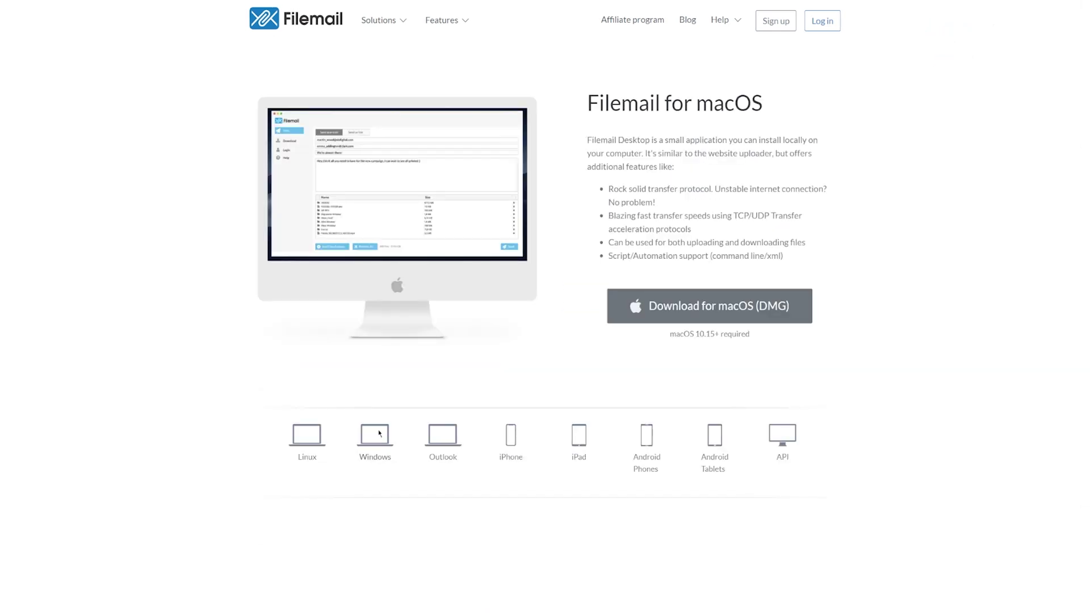
pyautogui.click(380, 434)
pyautogui.click(777, 410)
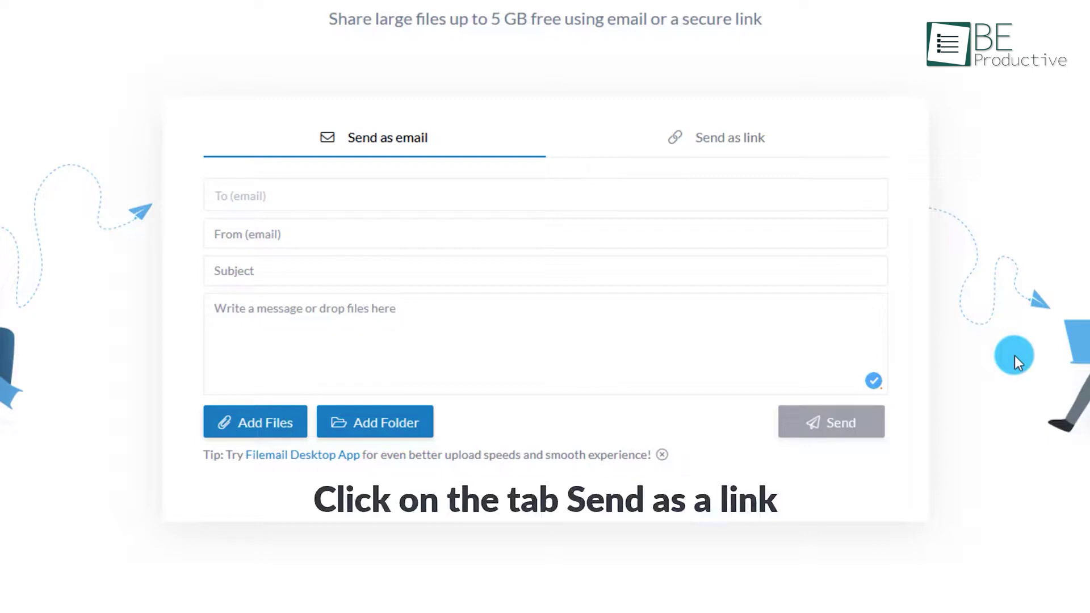
# Switch Filemail to Send as link and write the message 'Files for you'.
pyautogui.click(724, 139)
pyautogui.click(421, 219)
pyautogui.write('Files for you')
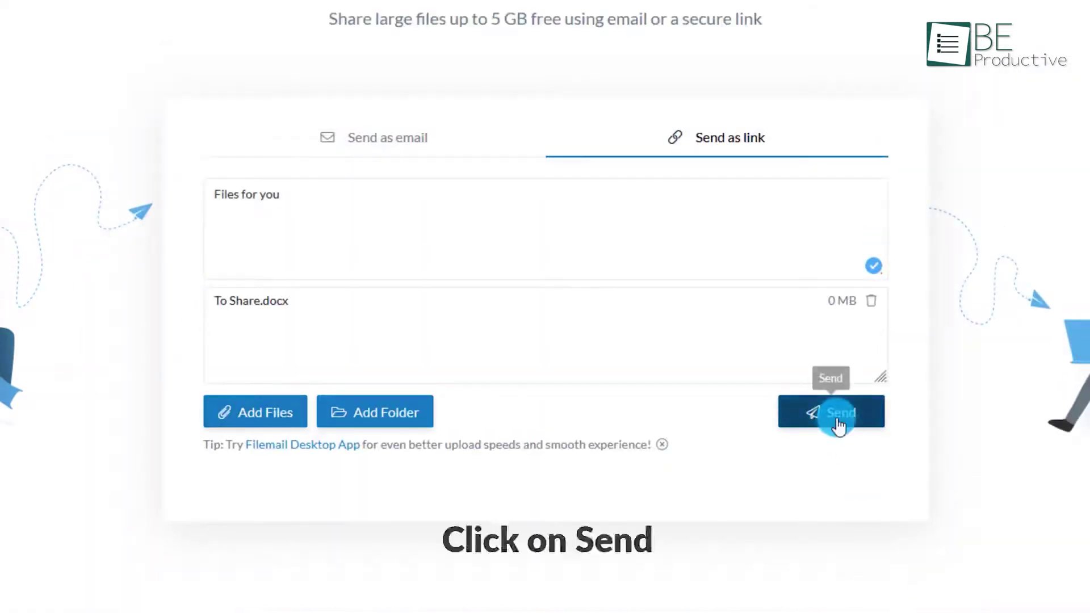
# Keep the files available for 1 week and send to generate the download link.
pyautogui.click(815, 413)
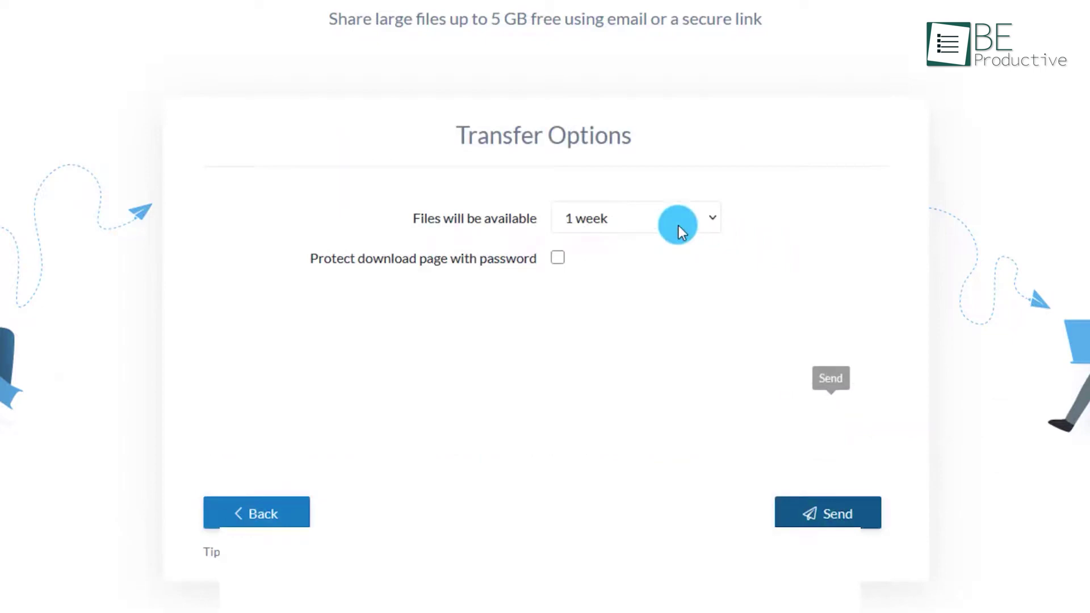
pyautogui.click(679, 226)
pyautogui.click(653, 272)
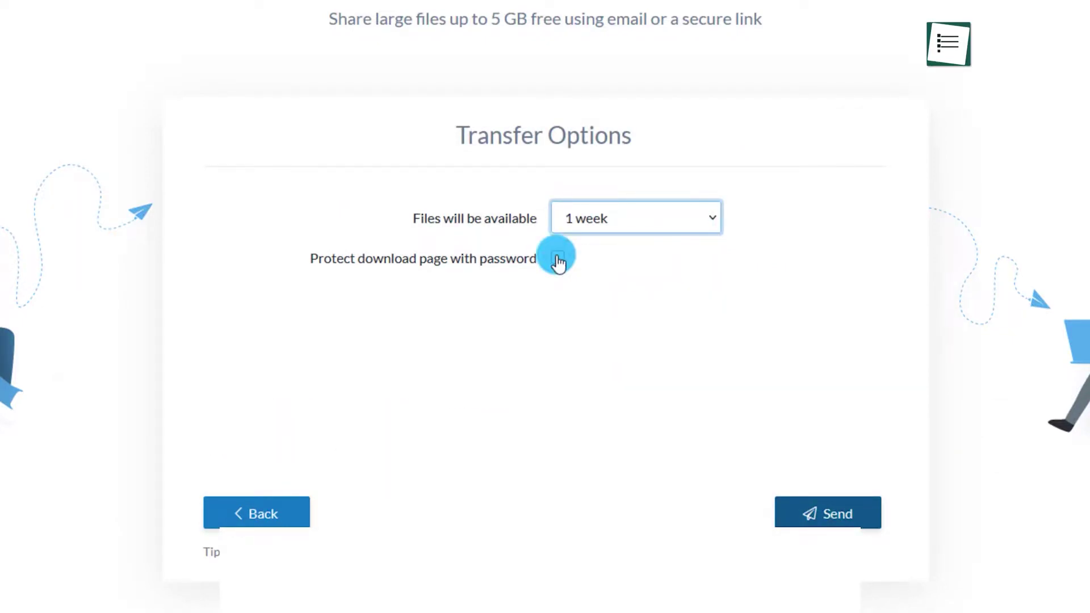
pyautogui.click(800, 511)
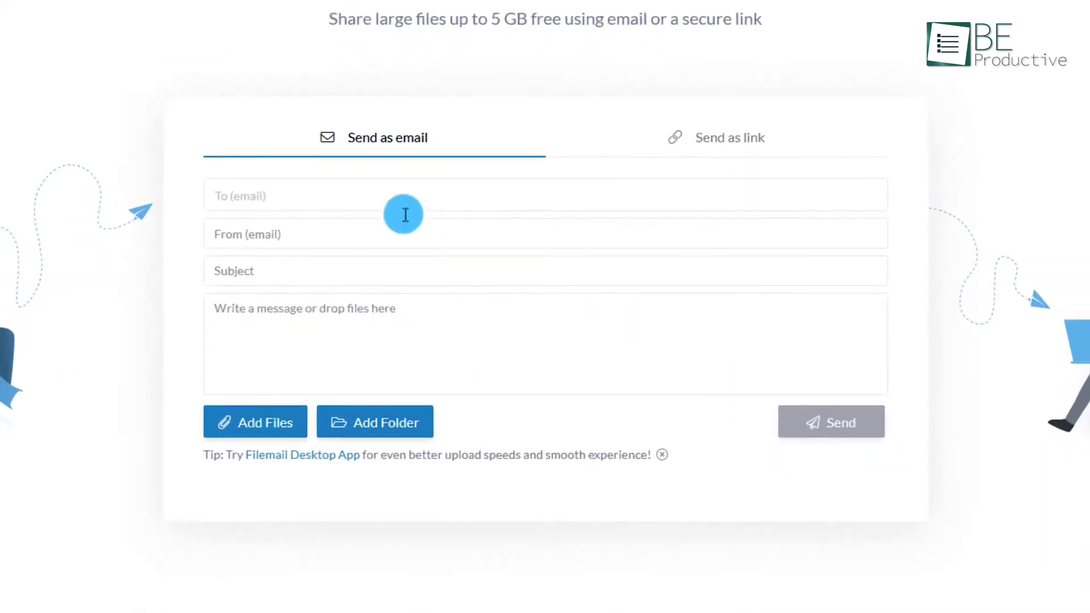
# Begin entering the recipient's e-mail address in the To field.
pyautogui.write('ai')
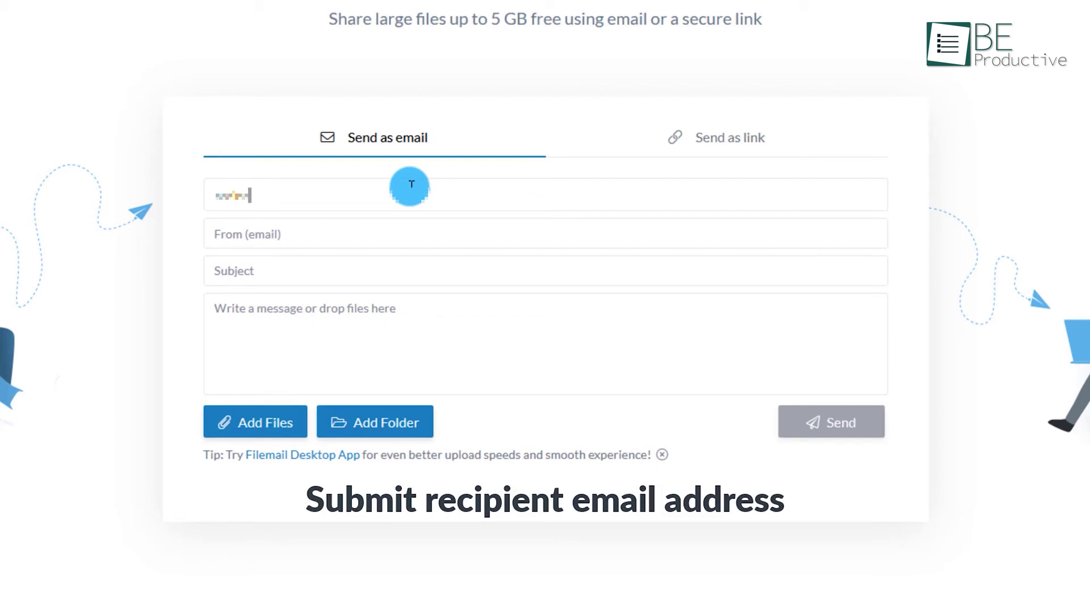